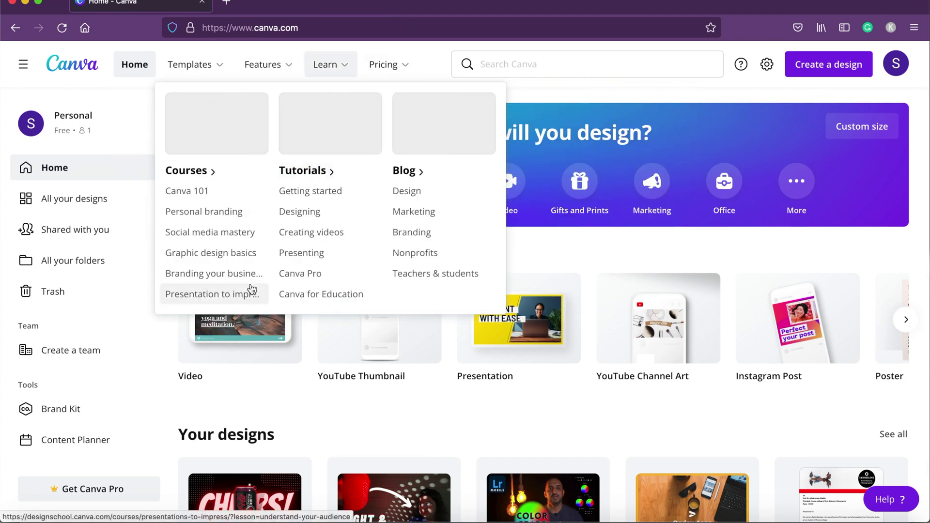
Step: Create a new blank video design and search its templates for "neon"
left_click(255, 329)
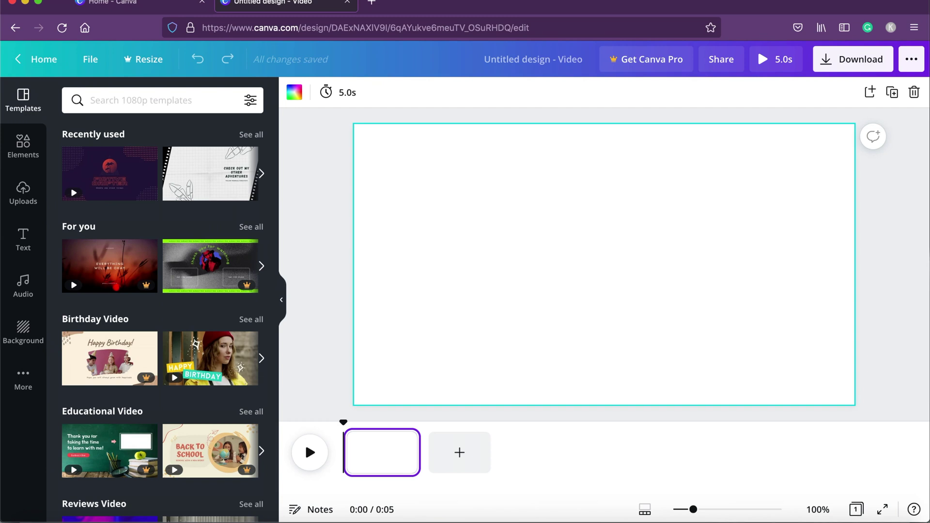
left_click(113, 111)
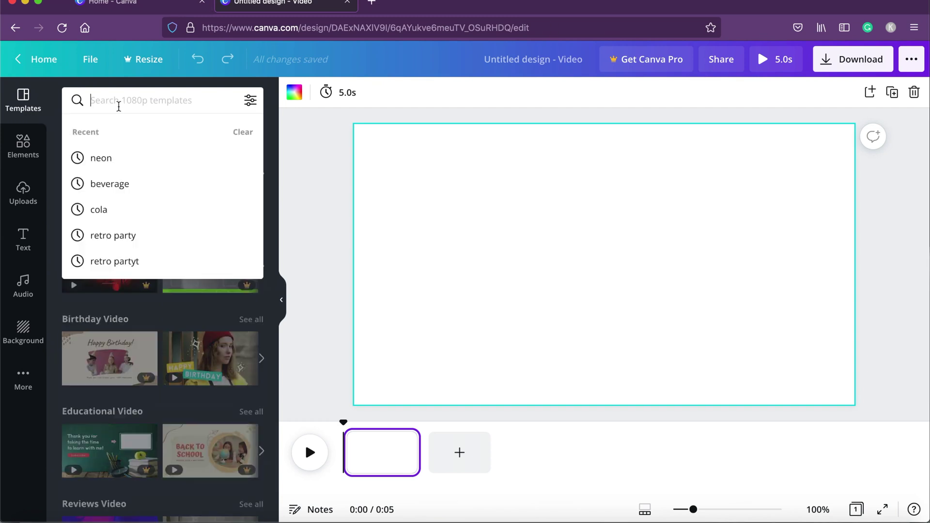
type("neon")
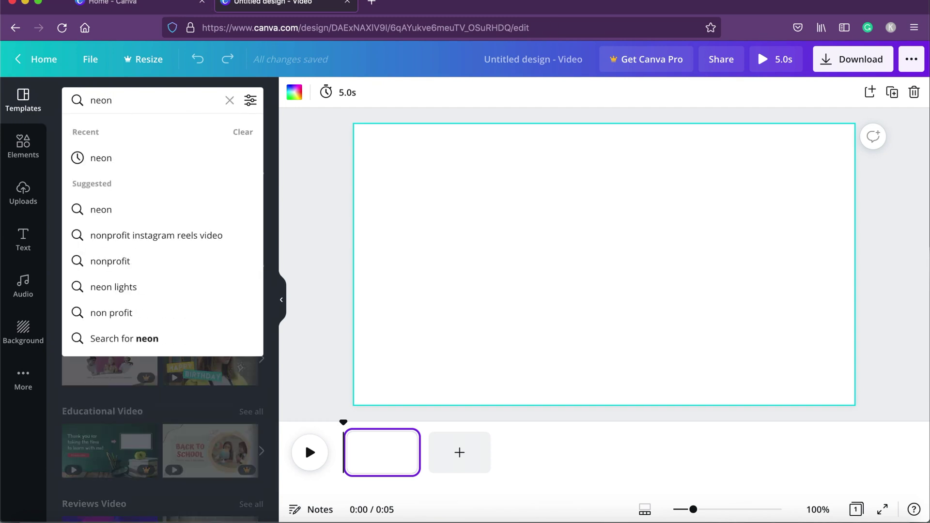
key("Return")
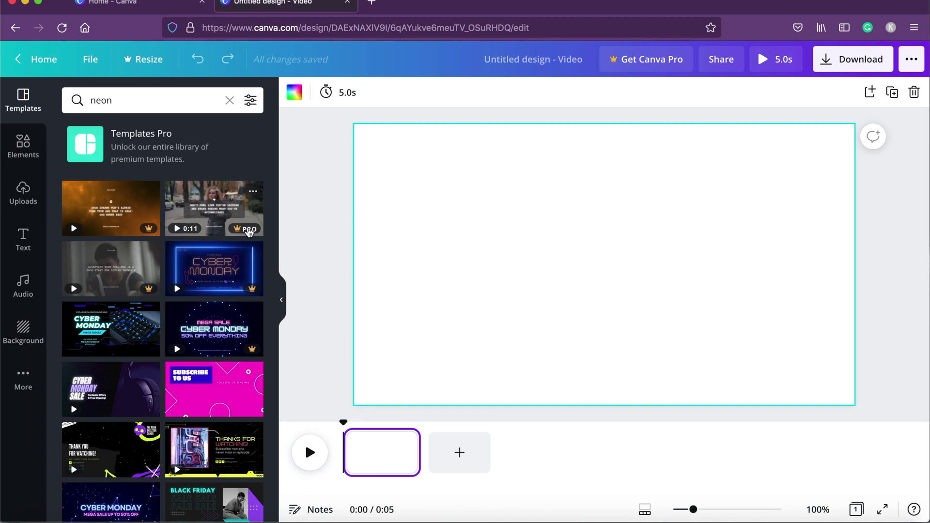
scroll(248, 351, "down", 8)
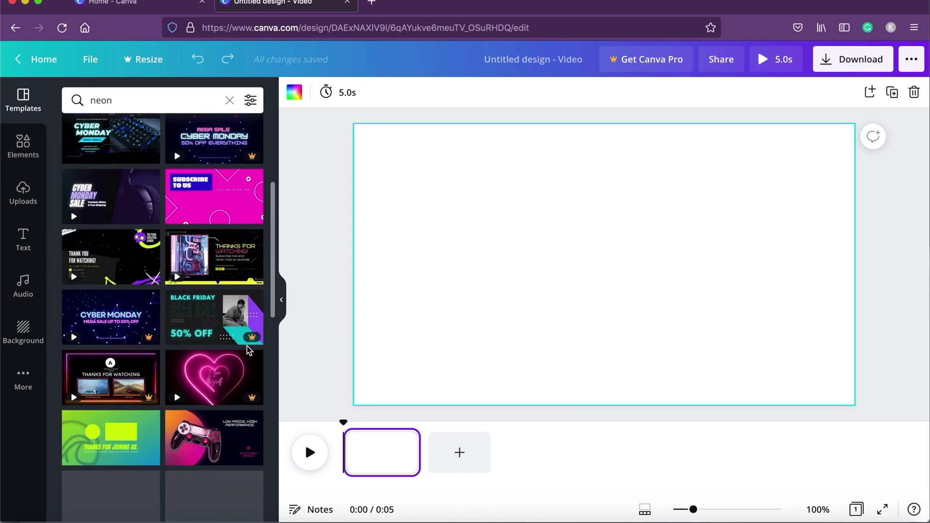
scroll(247, 349, "down", 3)
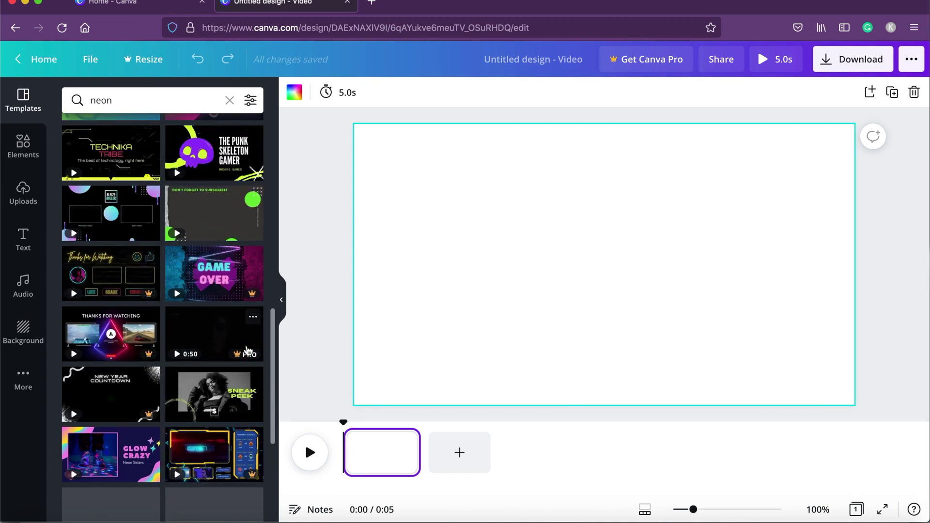
scroll(278, 429, "down", 6)
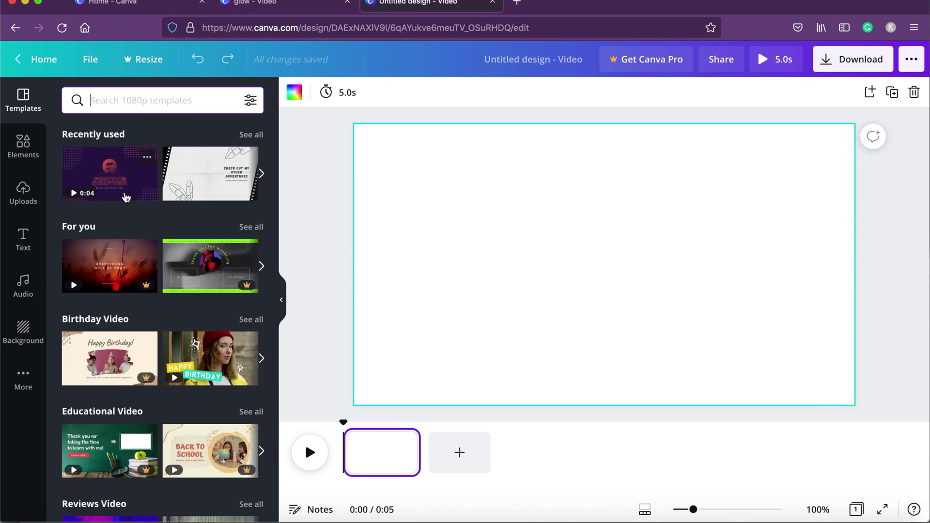
Step: Apply the recently used Fictive Drifter template and delete its palm-tree logo, dotted triangle, title and tagline
left_click(126, 196)
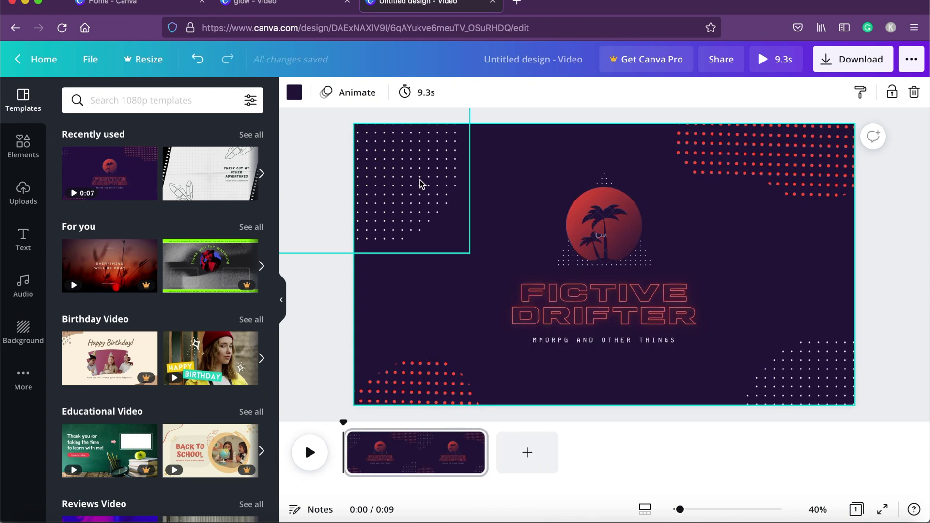
left_click(596, 228)
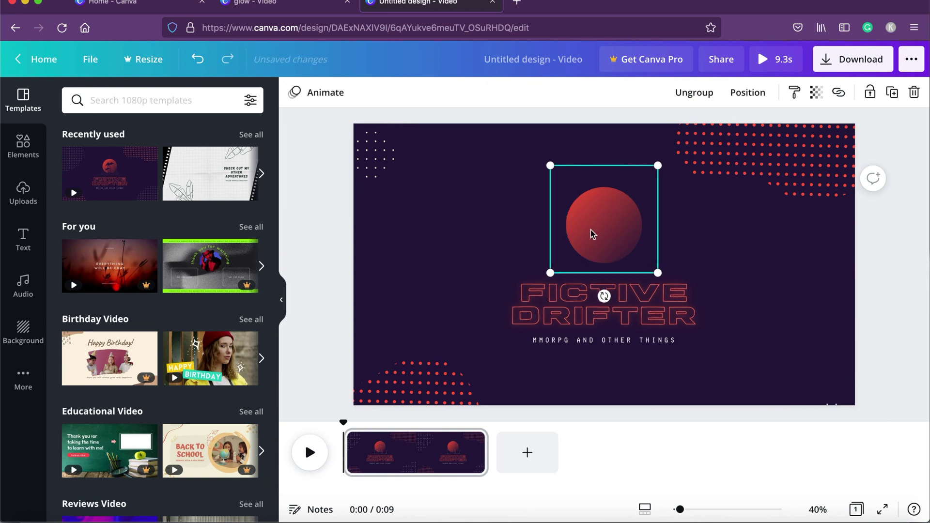
key("Delete")
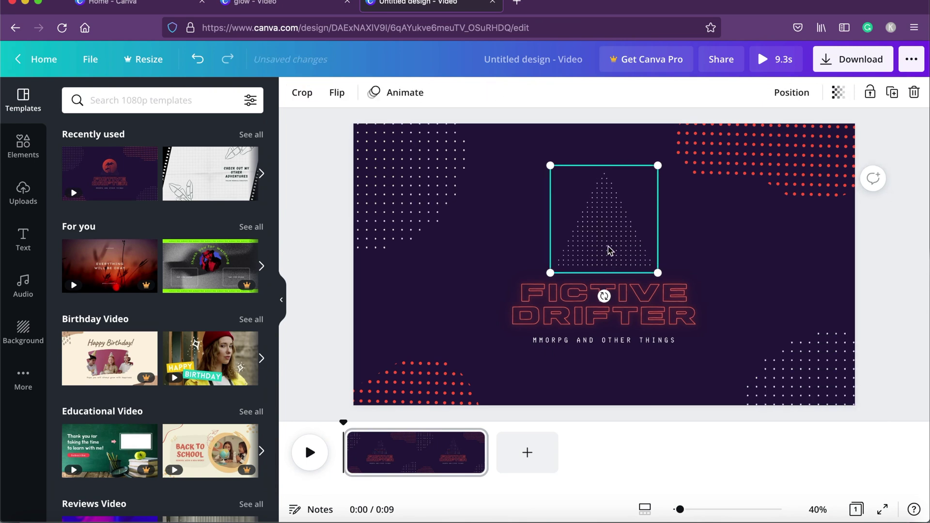
key("Delete")
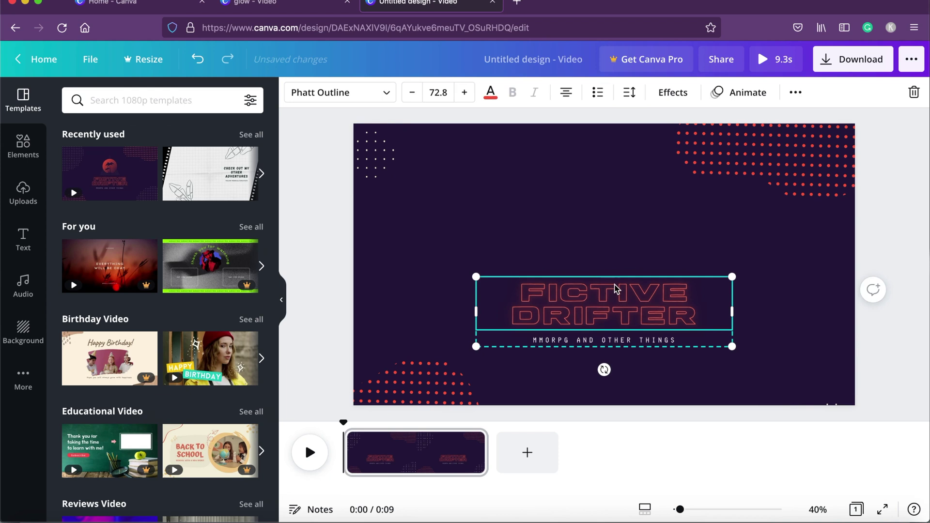
key("Delete")
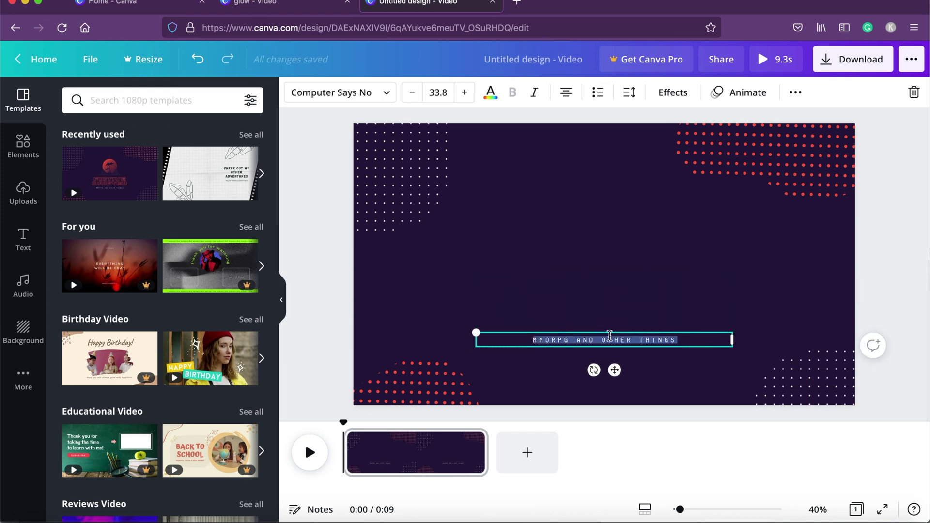
left_click(624, 309)
left_click(621, 339)
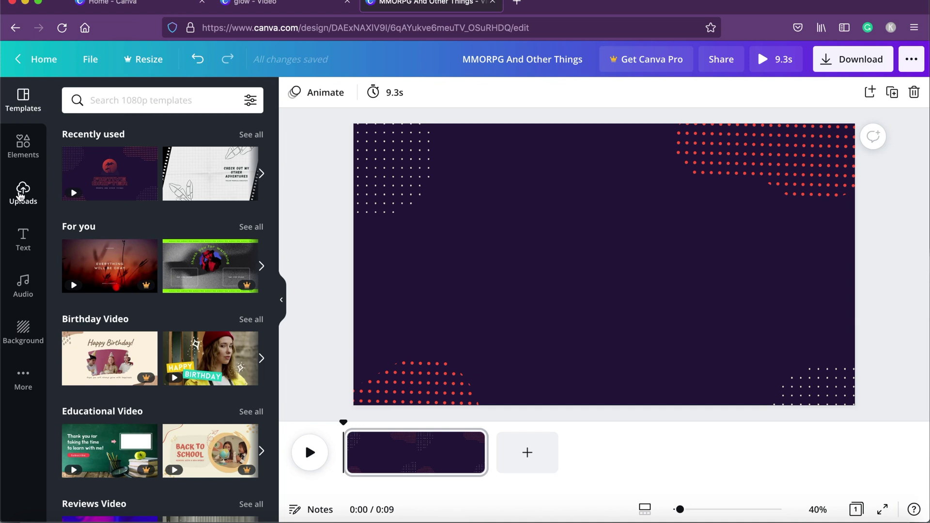
Step: Add the uploaded Coca-Cola Cherry Zero can image to the page and set the page background to black
left_click(23, 190)
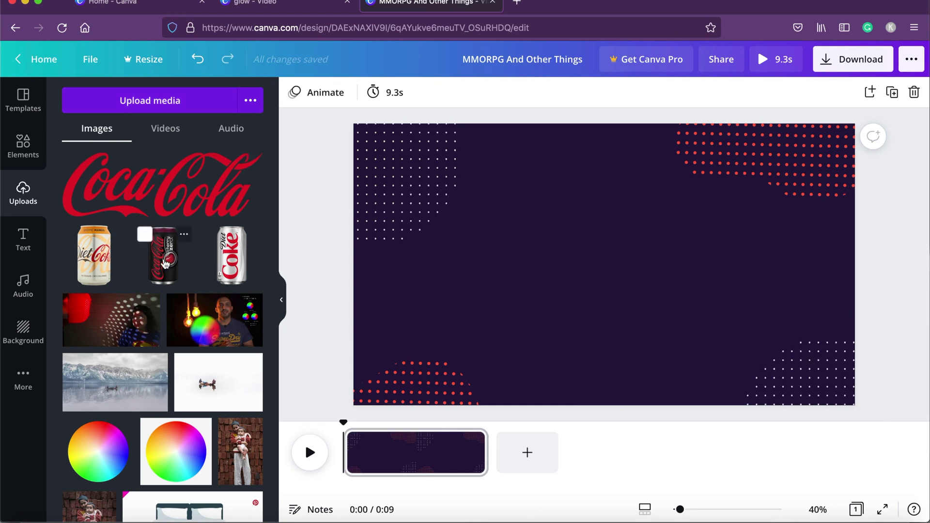
left_click(165, 263)
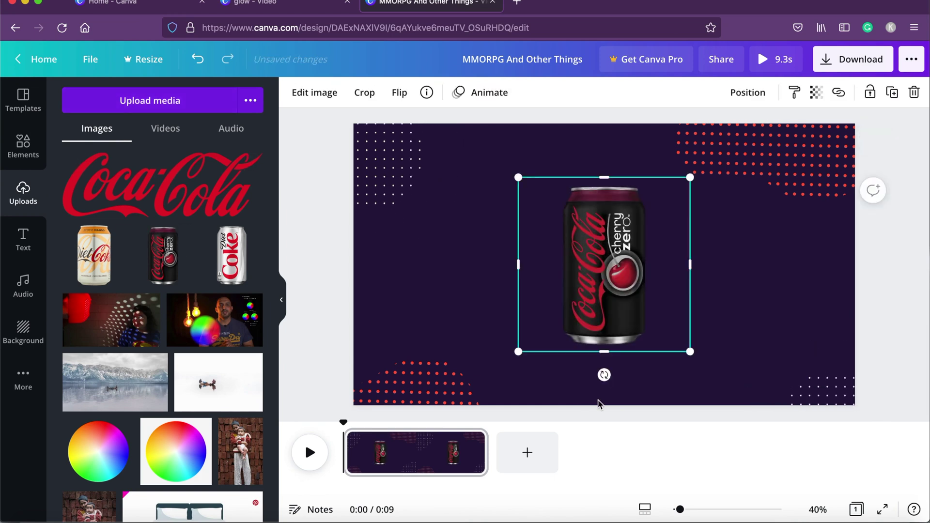
left_click(736, 308)
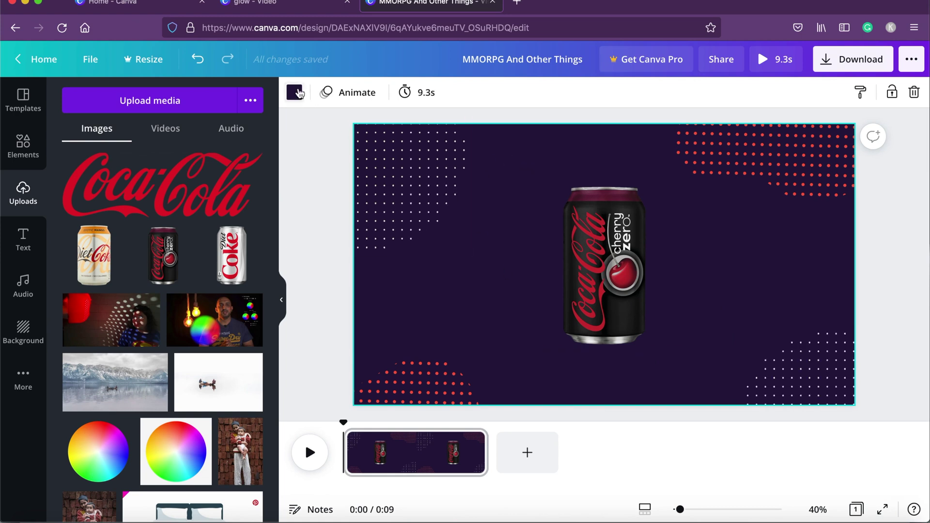
left_click(295, 92)
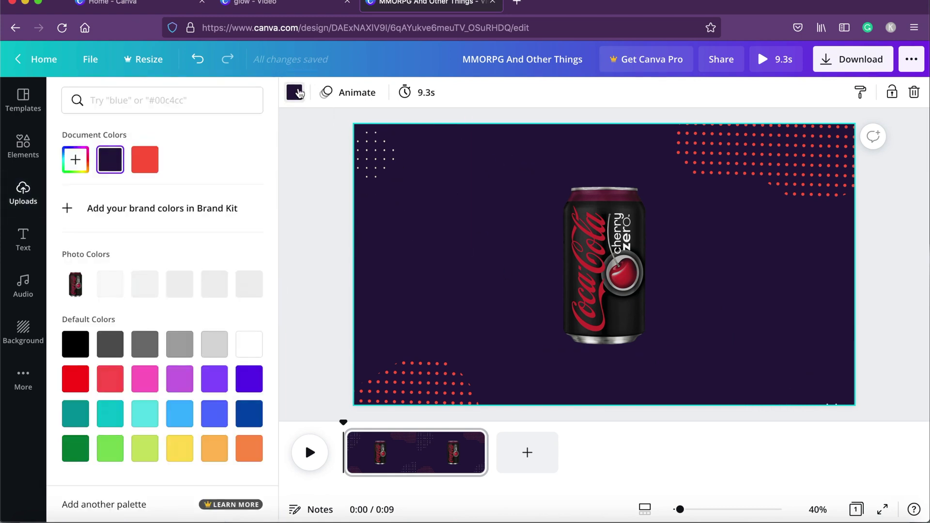
left_click(76, 353)
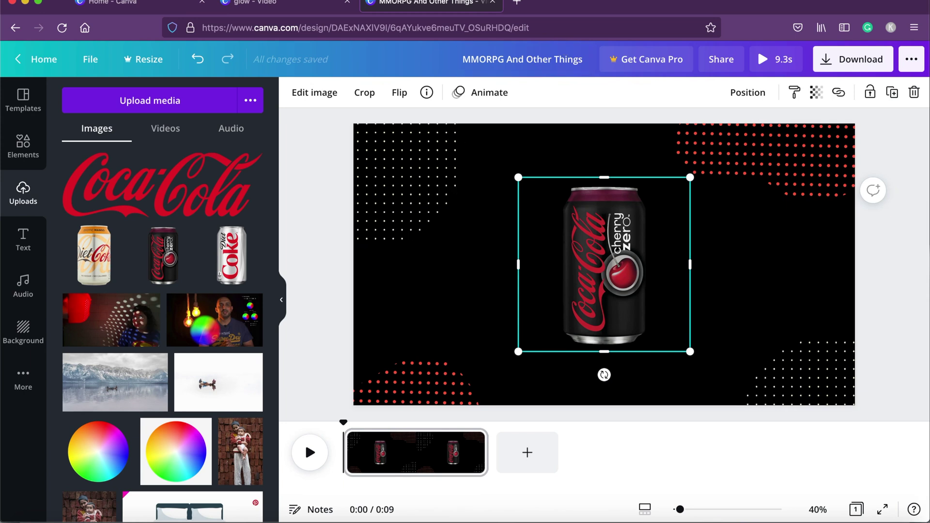
Step: Add the glowing "CHEERS!" font combination to the page and colour it bright red #ff1616
left_click(24, 237)
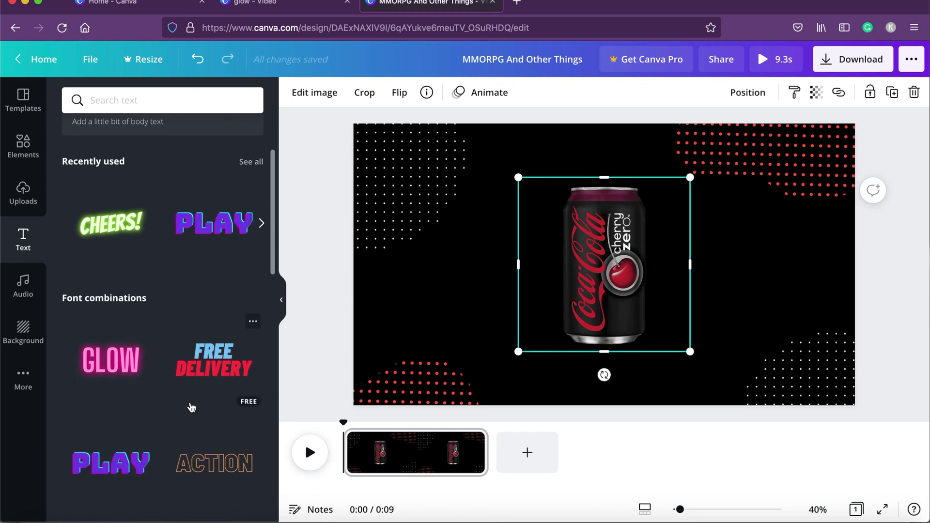
scroll(192, 408, "down", 5)
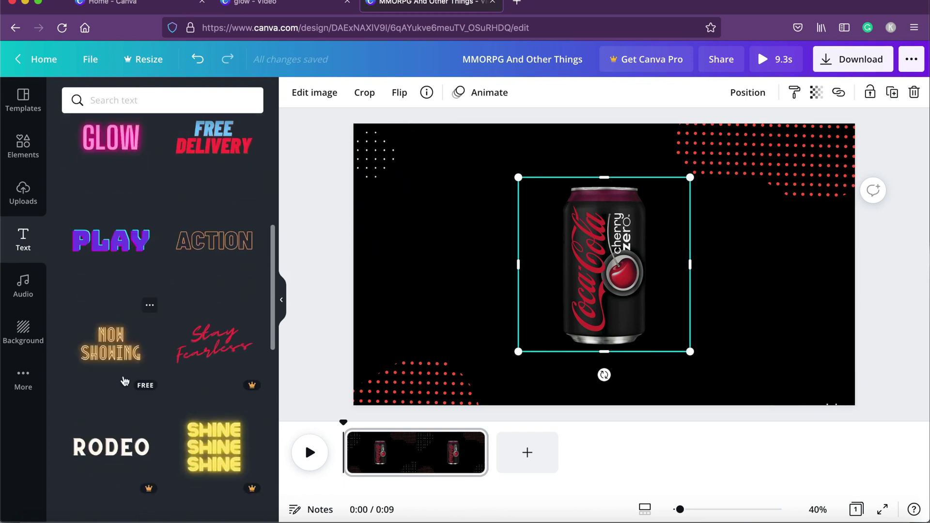
scroll(125, 382, "down", 4)
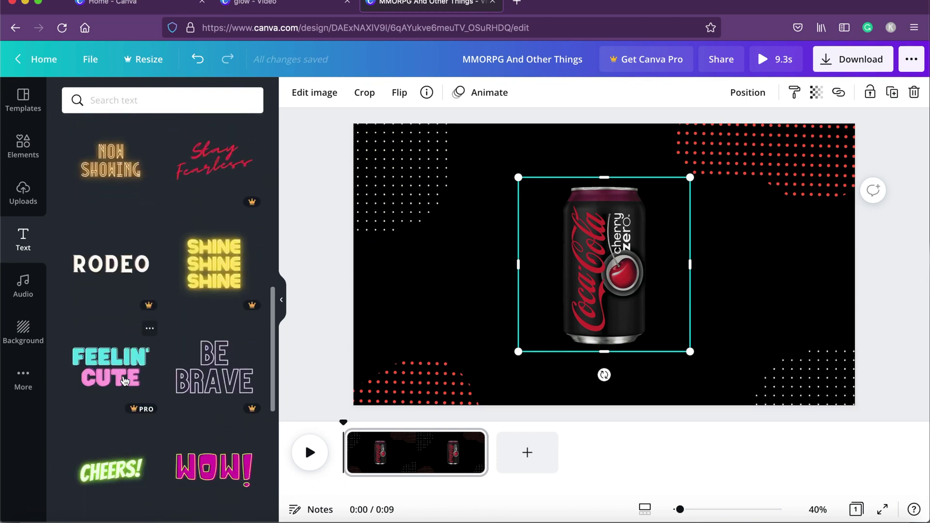
scroll(125, 382, "down", 4)
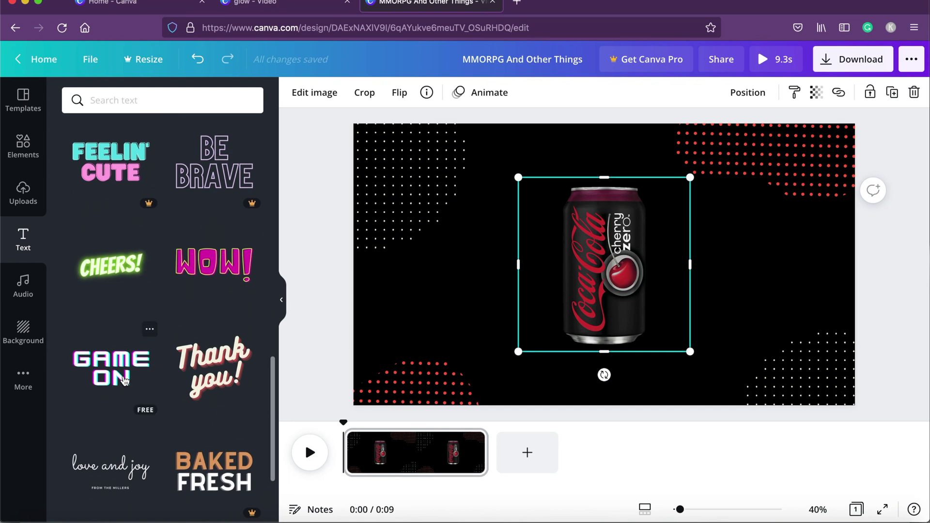
left_click(104, 271)
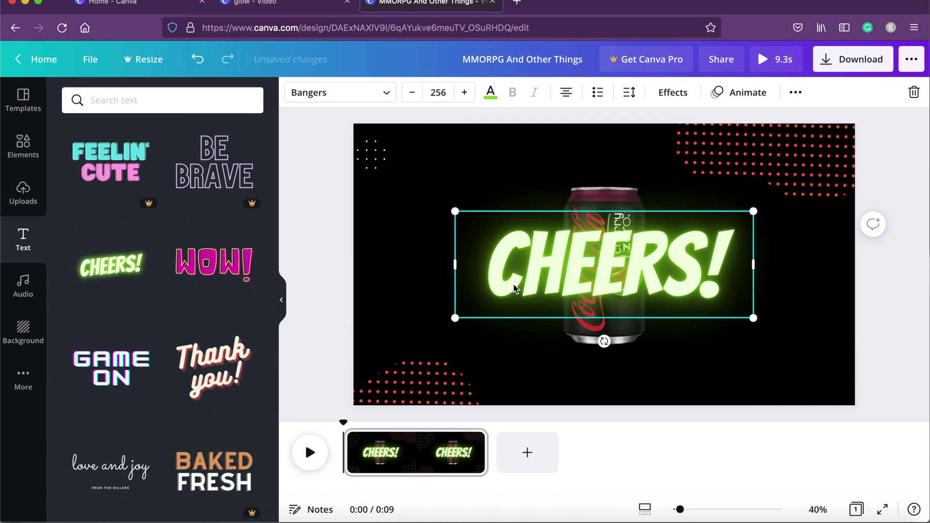
left_click(491, 92)
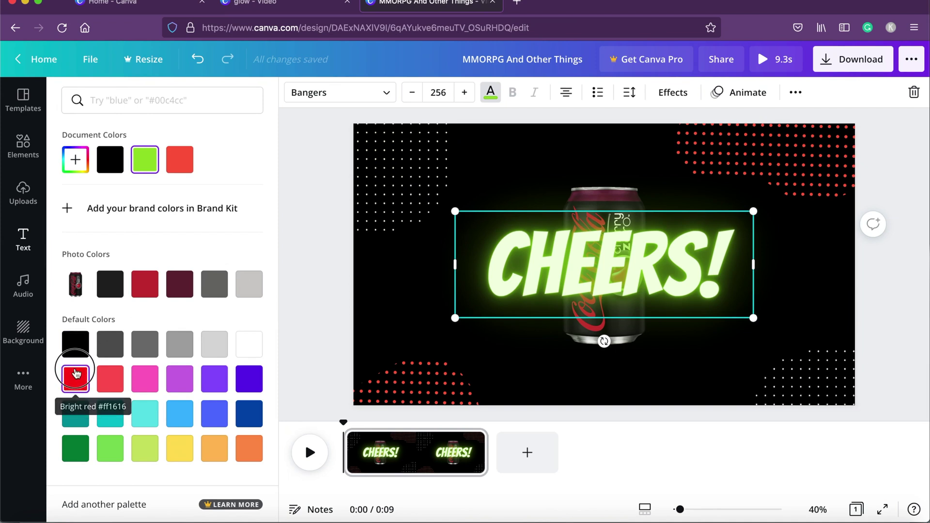
left_click(75, 374)
Step: Send the CHEERS! text behind the can, then enlarge it to about size 287 and centre it on the page
right_click(689, 263)
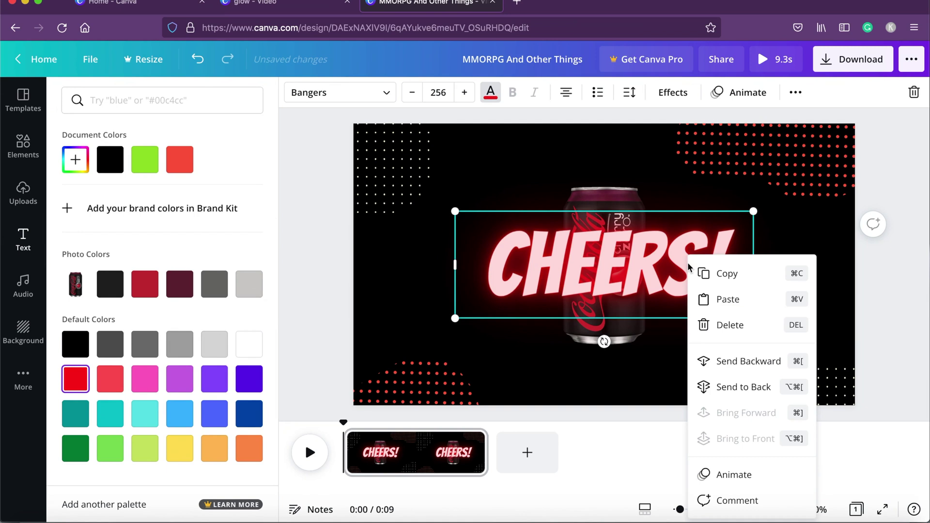
left_click(719, 362)
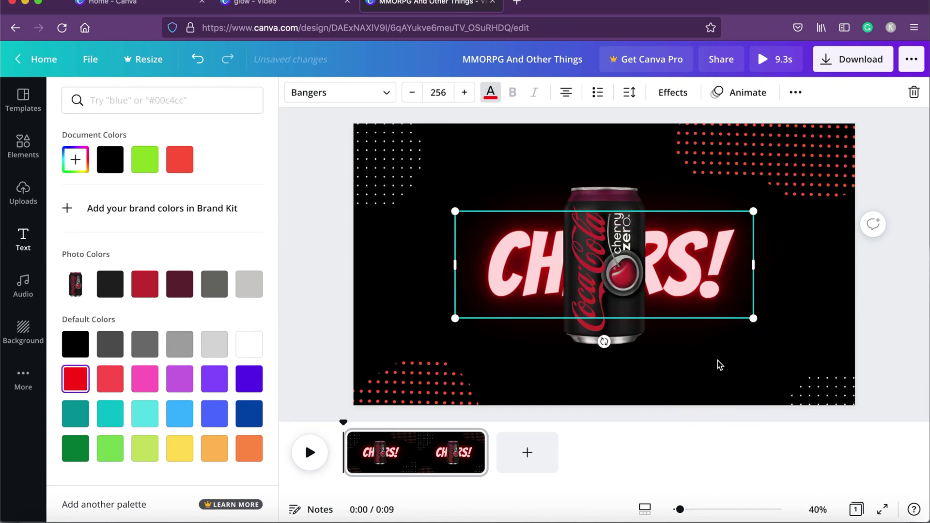
left_click_drag(754, 319, 792, 360)
left_click_drag(719, 256, 698, 246)
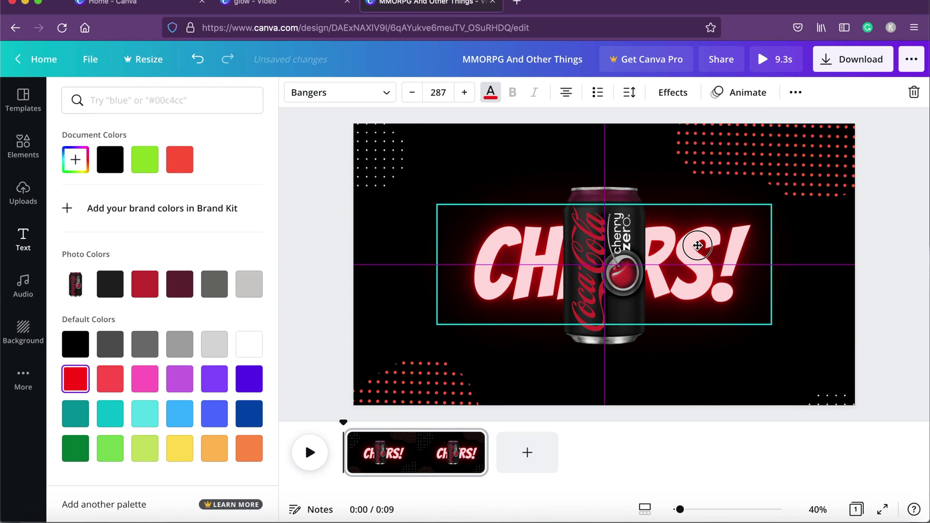
left_click_drag(697, 246, 698, 246)
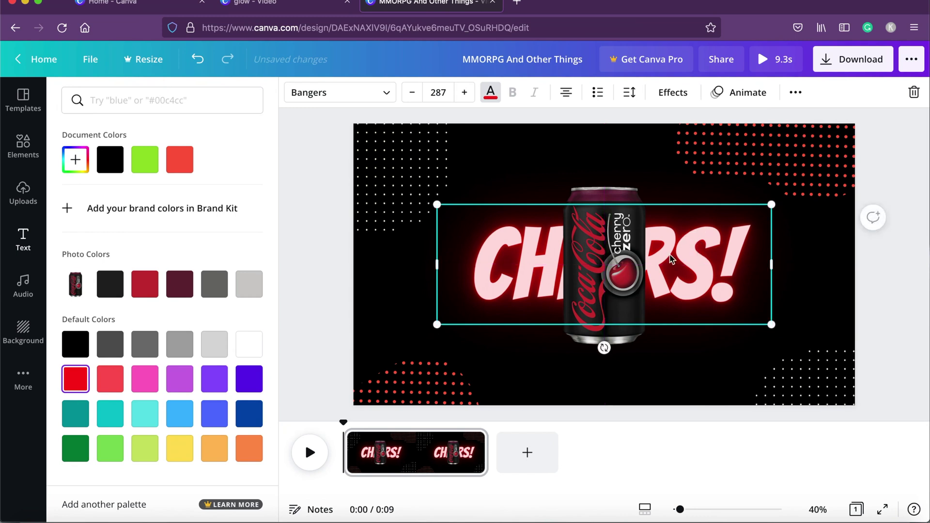
Step: Enlarge the can image to about 840 × 853 and centre it on the page over the text
left_click(607, 197)
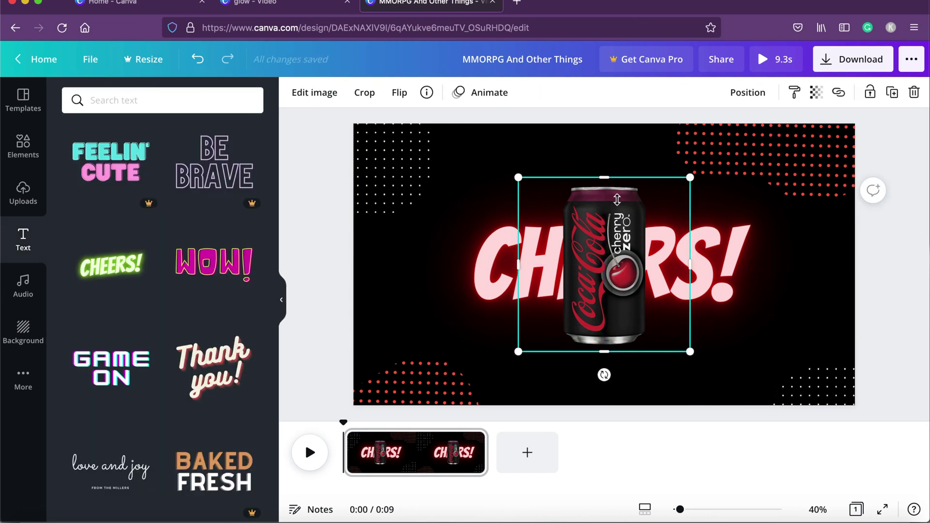
left_click_drag(691, 351, 734, 399)
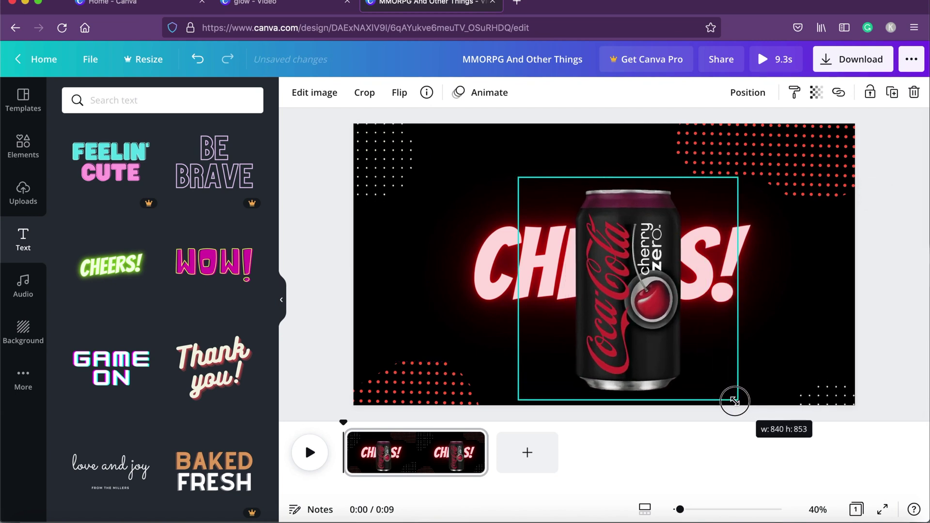
left_click_drag(651, 335, 634, 313)
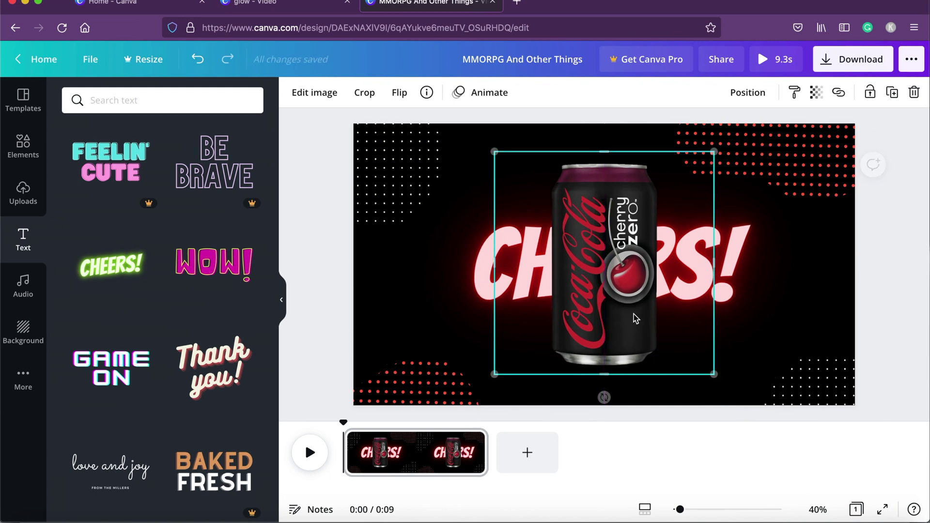
left_click(658, 122)
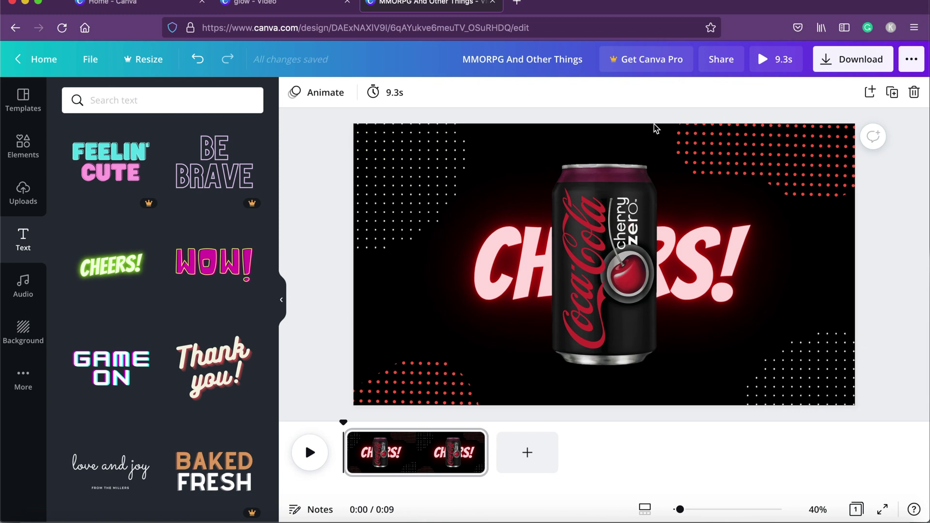
Step: Apply the Glow shadow effect to the can image
left_click(618, 204)
left_click(315, 95)
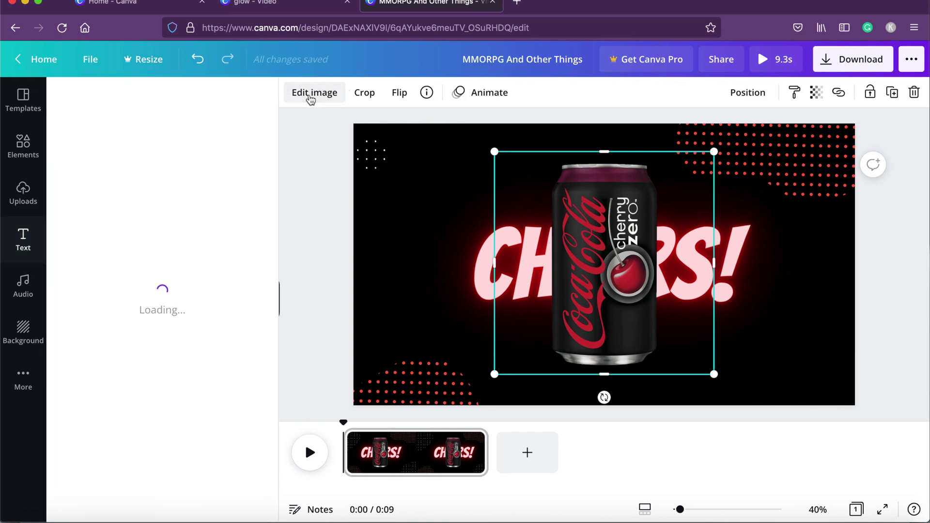
scroll(121, 349, "down", 3)
scroll(121, 347, "up", 3)
scroll(133, 243, "down", 10)
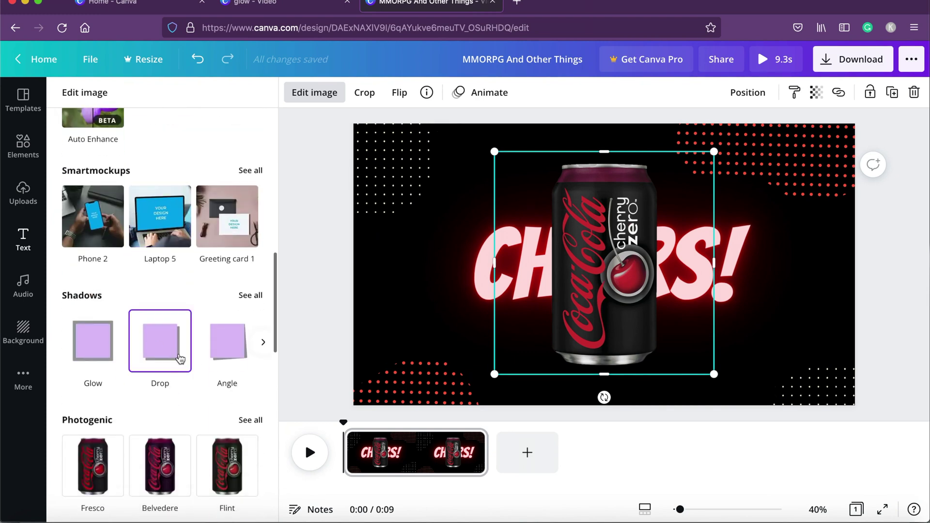
left_click(97, 330)
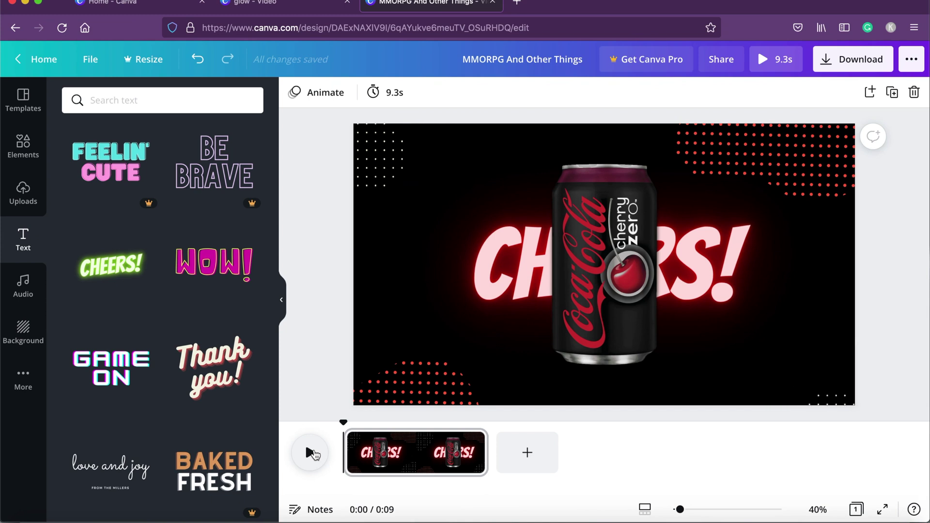
Step: Preview the page's animation and return the playhead to the start of the video
left_click(311, 453)
left_click(313, 454)
left_click_drag(369, 423, 339, 425)
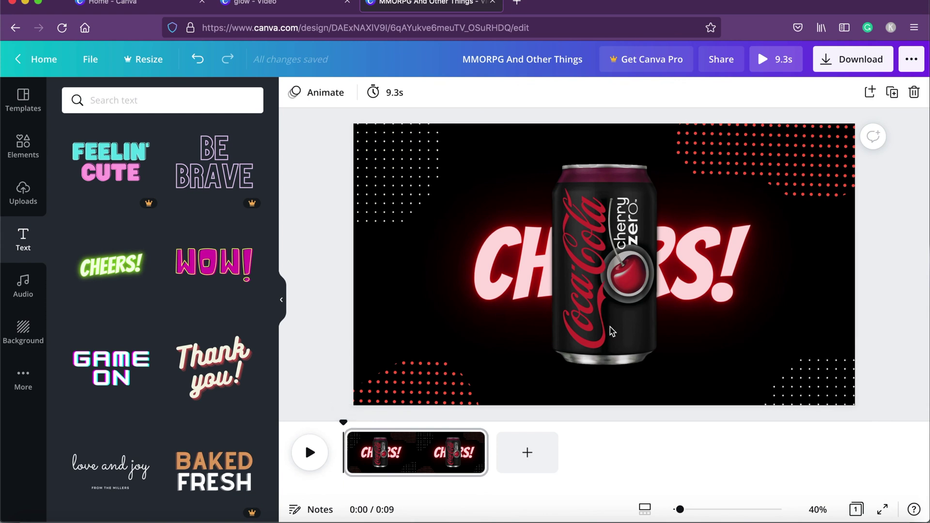
Step: Apply the Bounce text animation to the CHEERS! text and preview it in playback
left_click(531, 261)
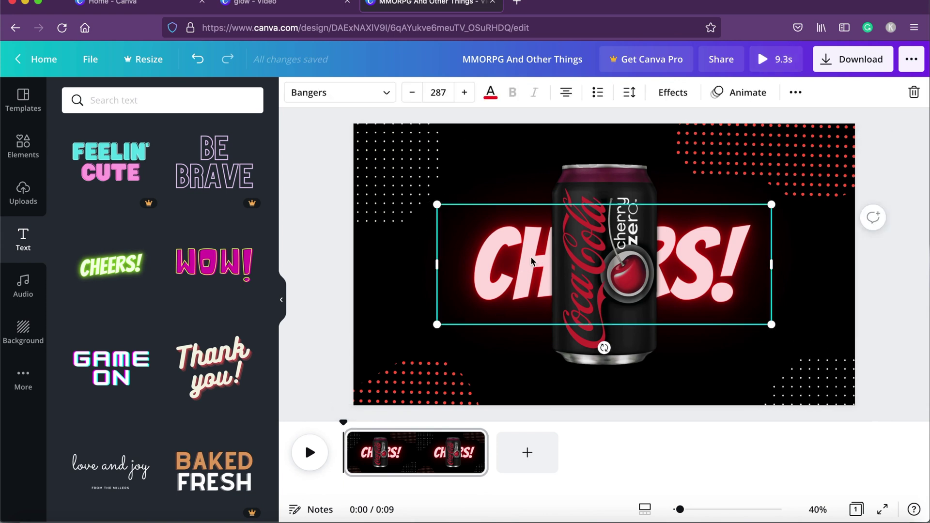
left_click(740, 90)
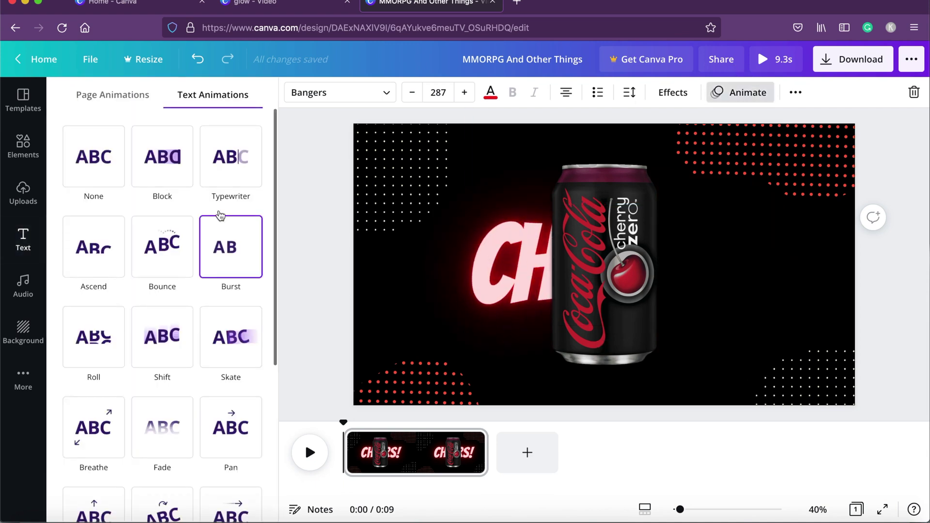
scroll(172, 339, "down", 5)
left_click(173, 330)
scroll(203, 427, "down", 1)
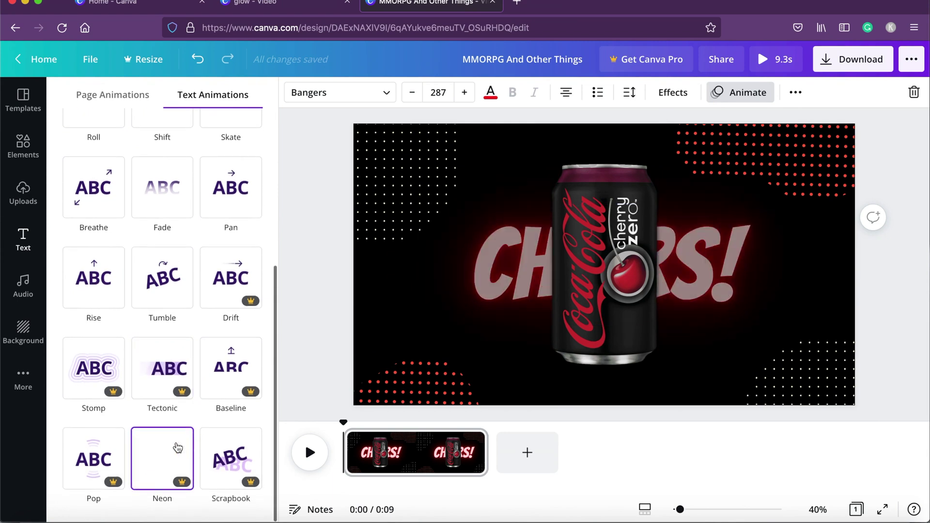
scroll(196, 264, "up", 5)
left_click(226, 245)
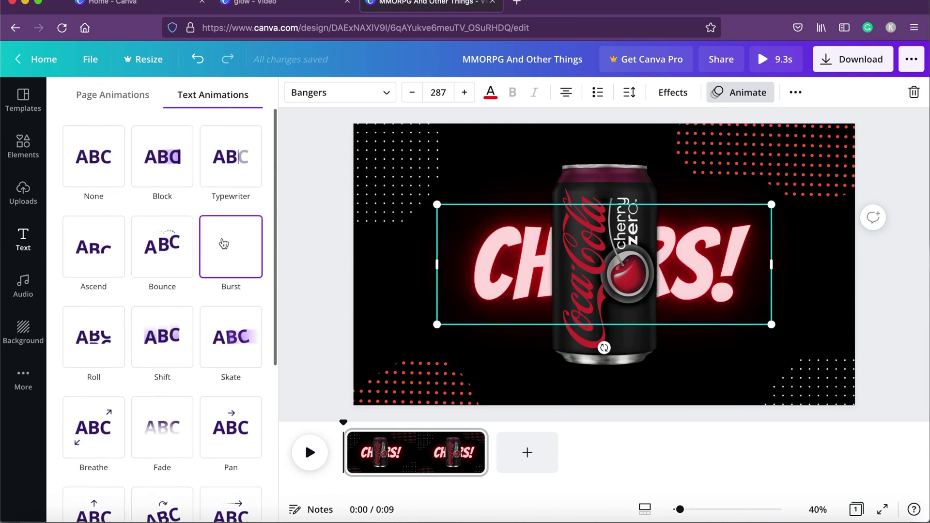
left_click(183, 250)
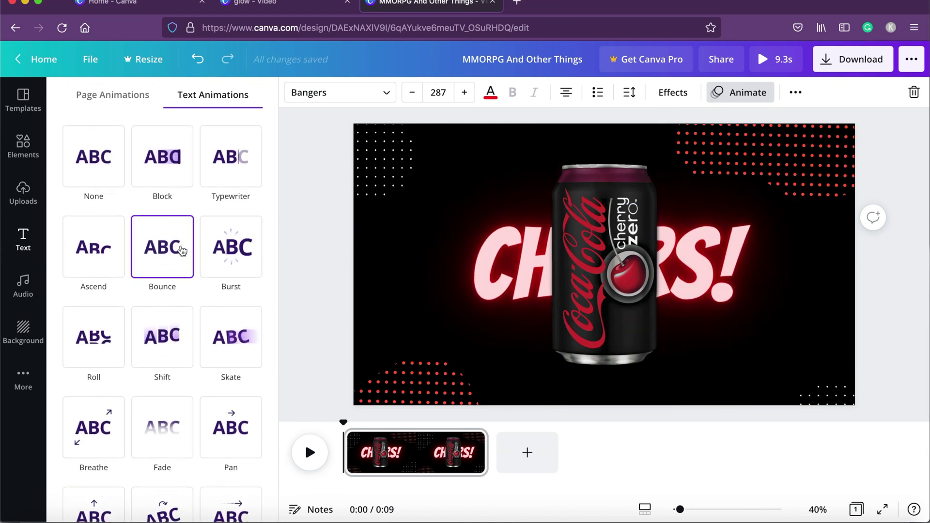
left_click(320, 460)
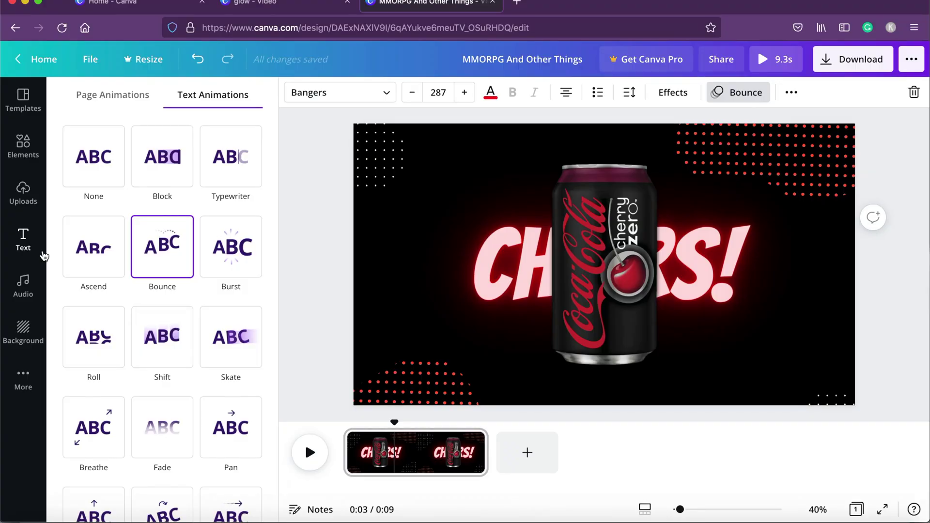
Step: Search the elements for "sparkle", add the animated white starburst graphic, and shrink it onto the can's upper-right corner
left_click(23, 146)
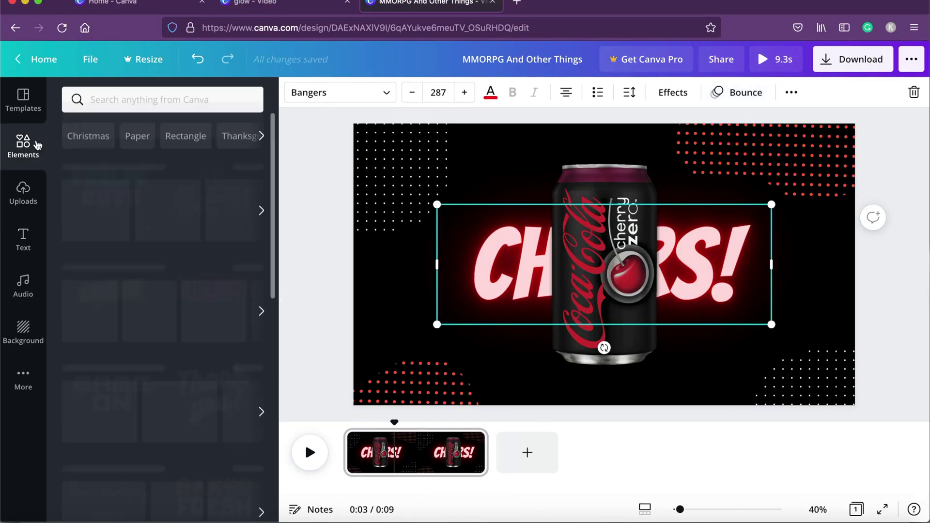
left_click(159, 103)
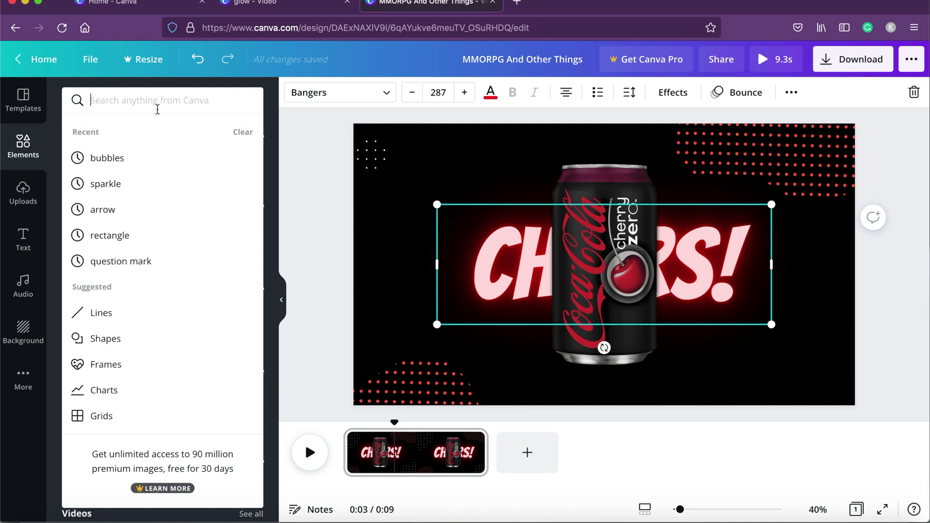
left_click(140, 184)
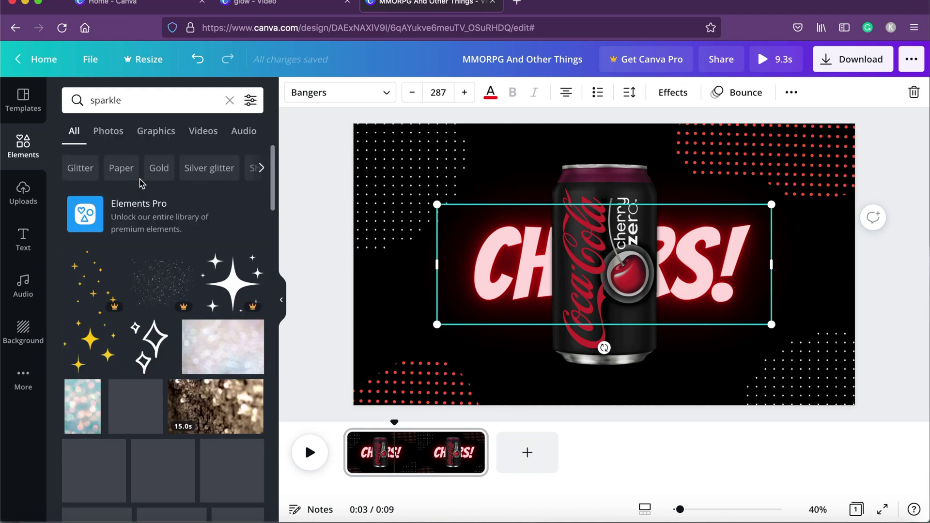
scroll(140, 297, "down", 5)
scroll(141, 296, "down", 6)
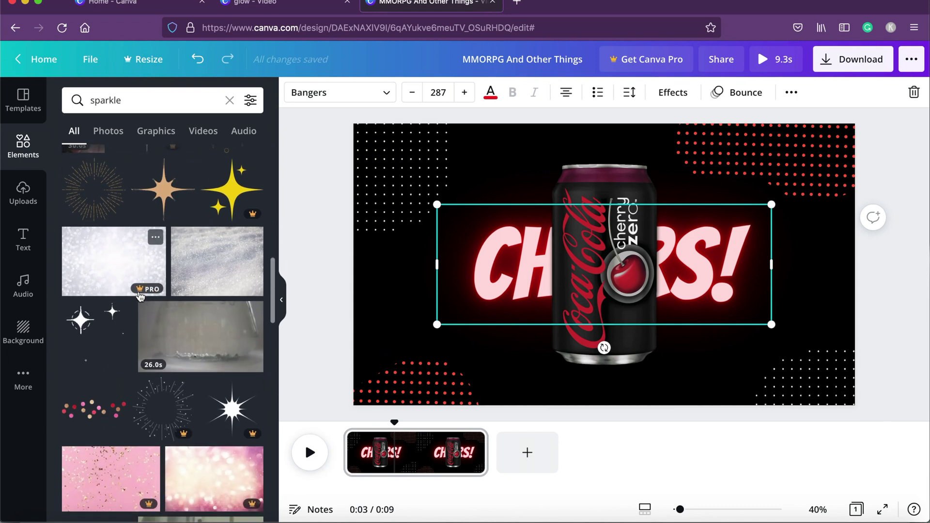
scroll(140, 296, "down", 6)
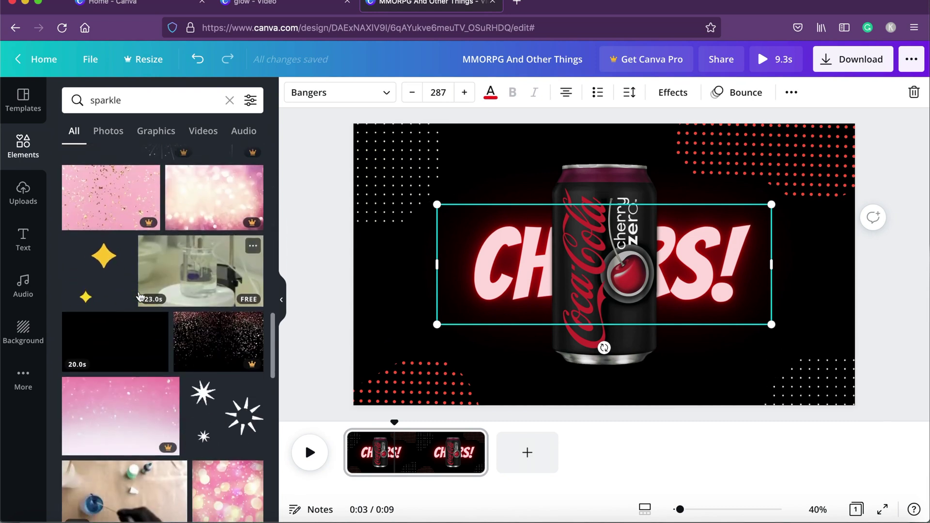
left_click(196, 398)
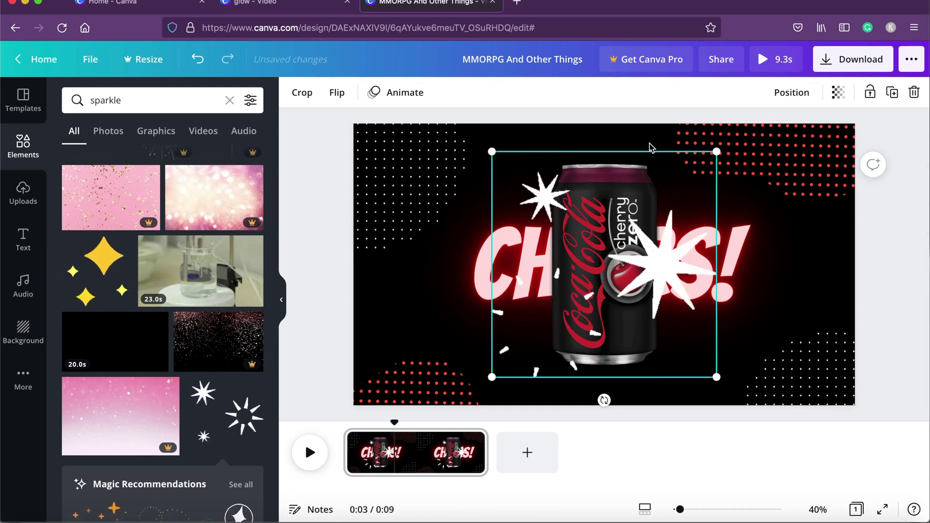
left_click_drag(717, 151, 648, 173)
Step: Duplicate the small starburst graphic and place the copy on the can's lower-left corner
right_click(650, 175)
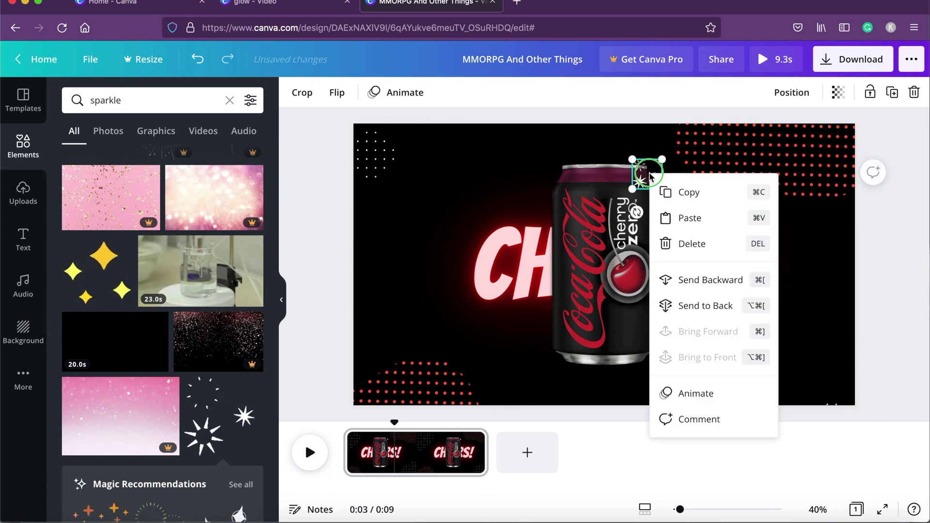
left_click(676, 195)
left_click(691, 201)
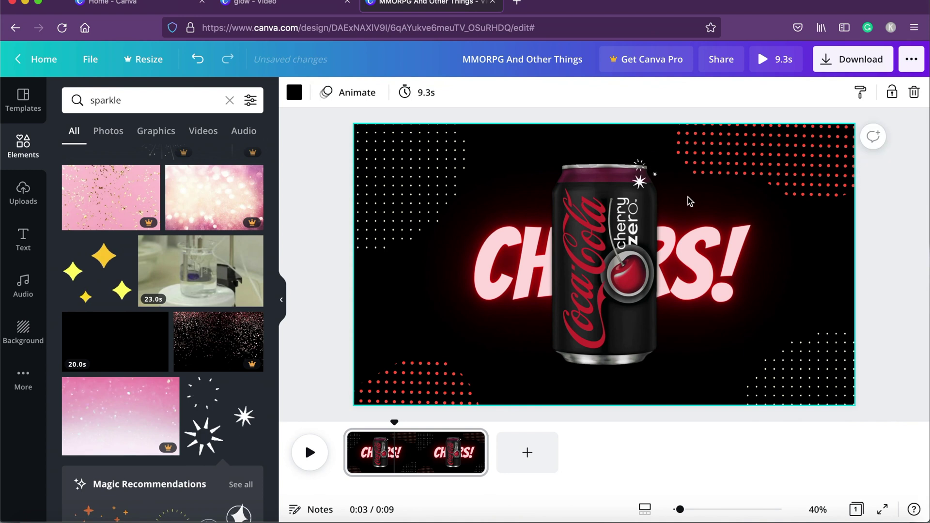
left_click(657, 182)
key("ctrl+v")
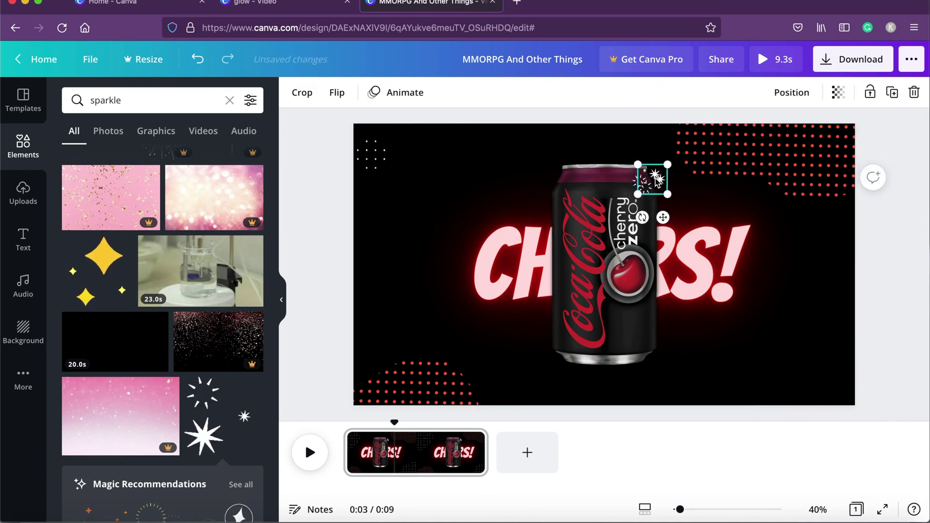
left_click_drag(653, 182, 556, 355)
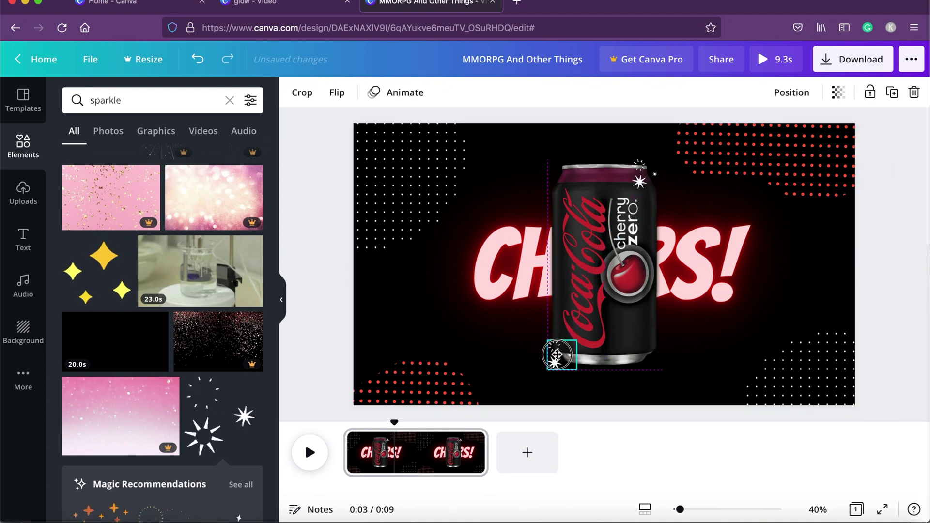
right_click(558, 357)
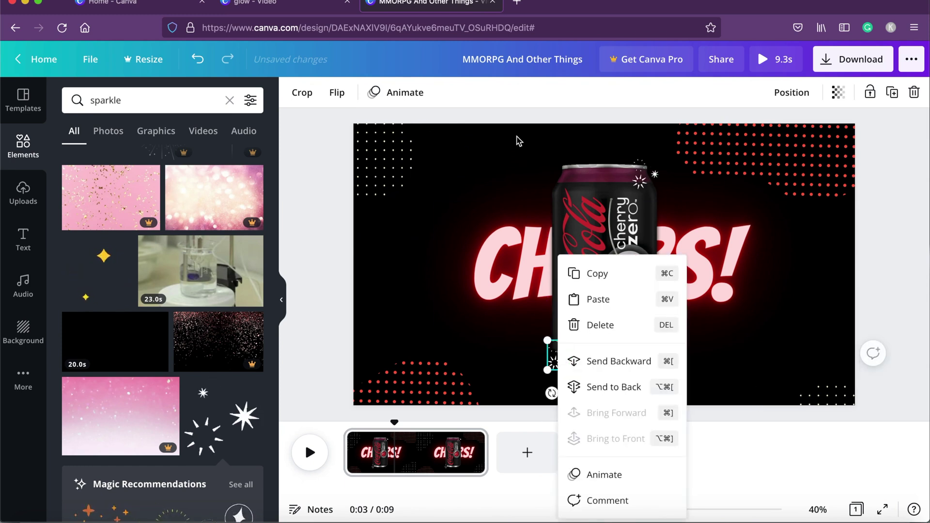
left_click(526, 119)
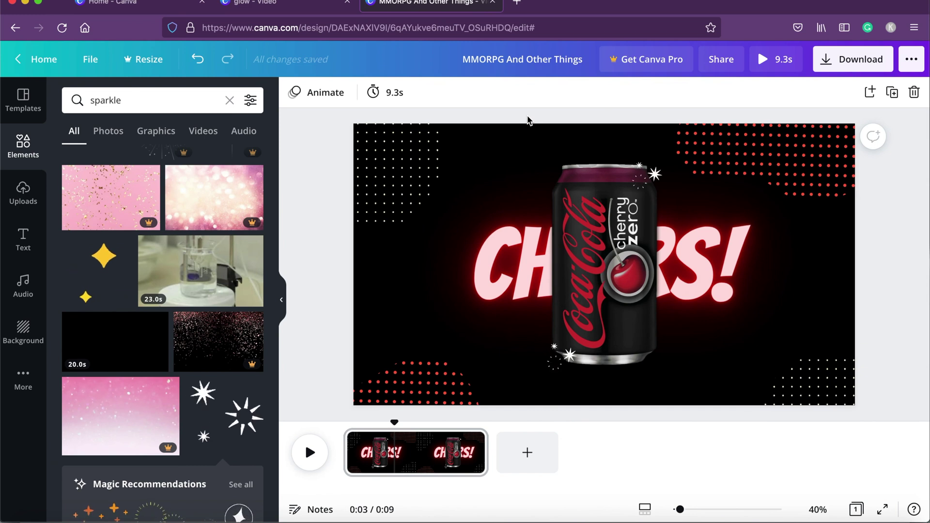
Step: Try a horizontal flip on the starburst graphic at the can's lower-left corner
left_click(562, 355)
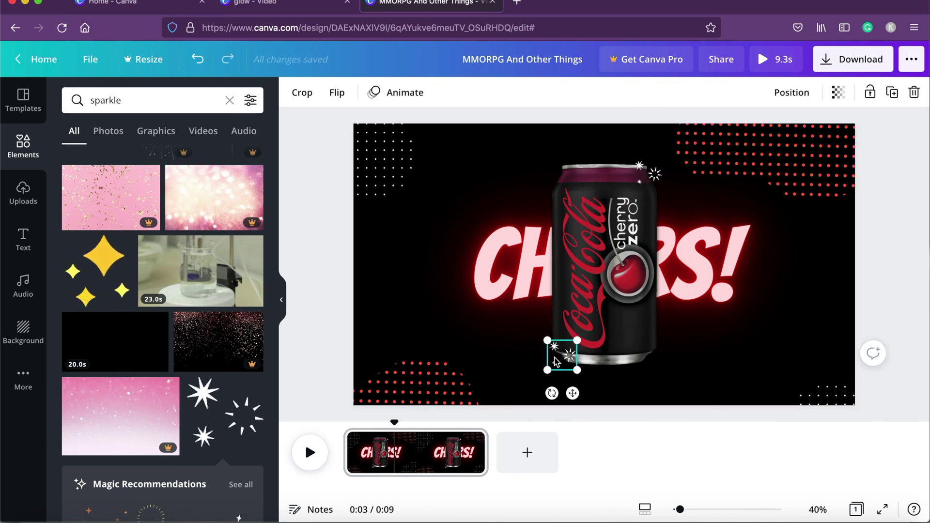
left_click(337, 93)
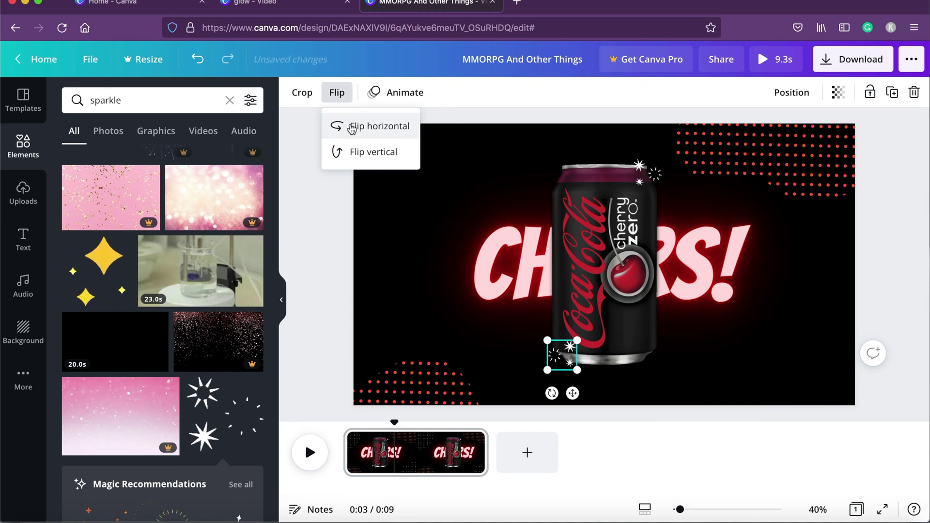
left_click(367, 128)
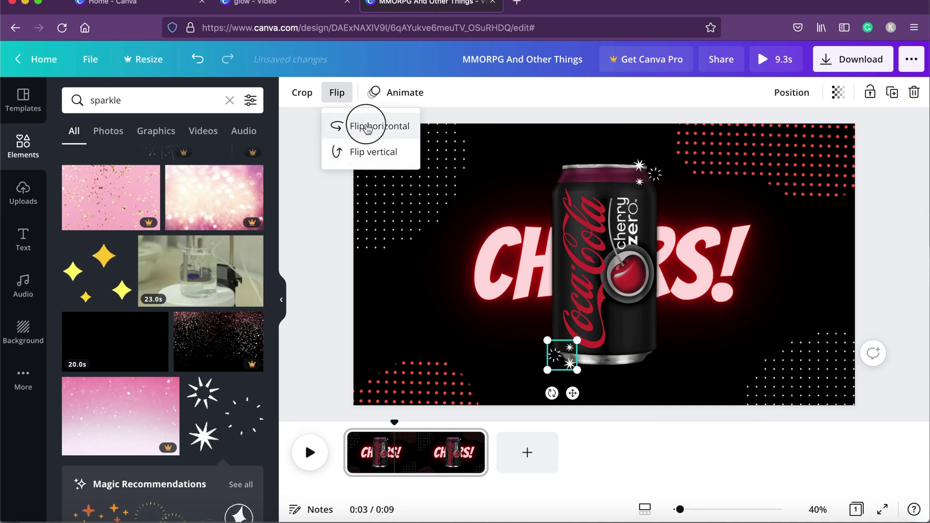
left_click(532, 169)
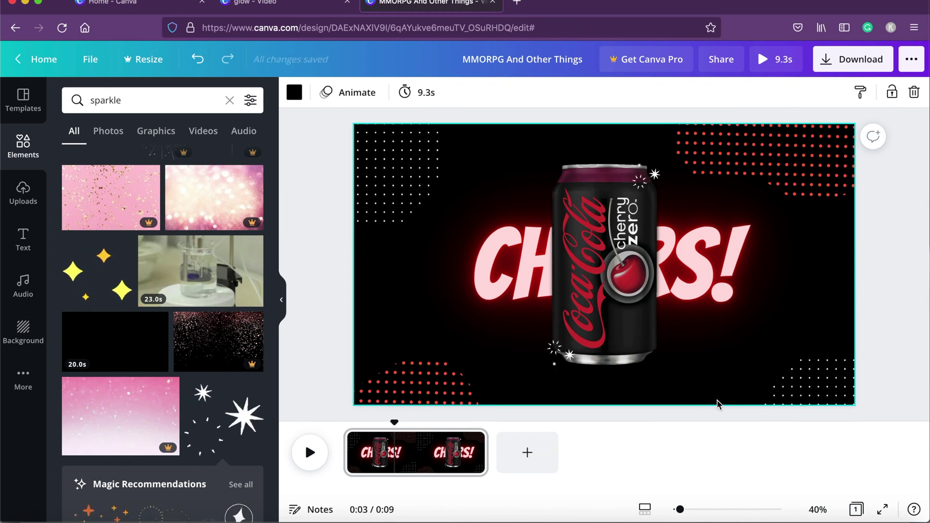
Step: Apply the Rise photo animation to the can image and preview the page from the beginning
left_click(619, 271)
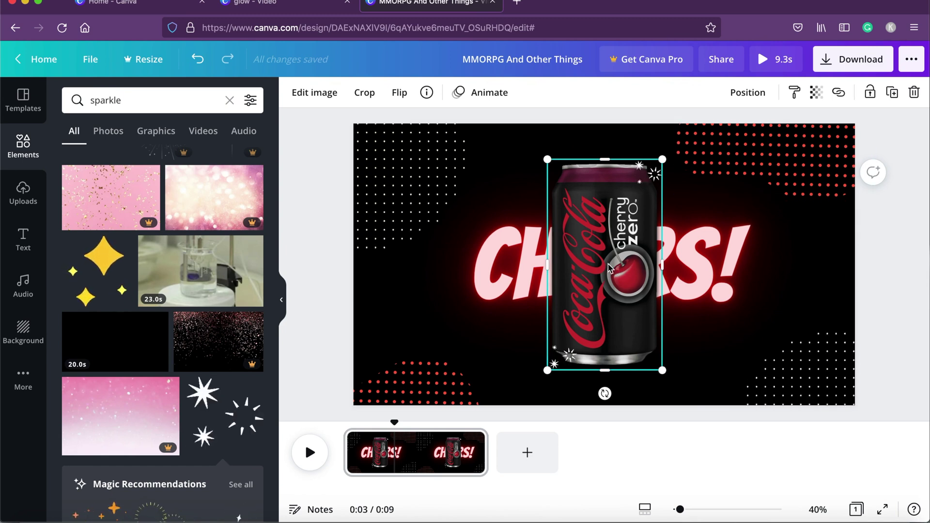
left_click(485, 94)
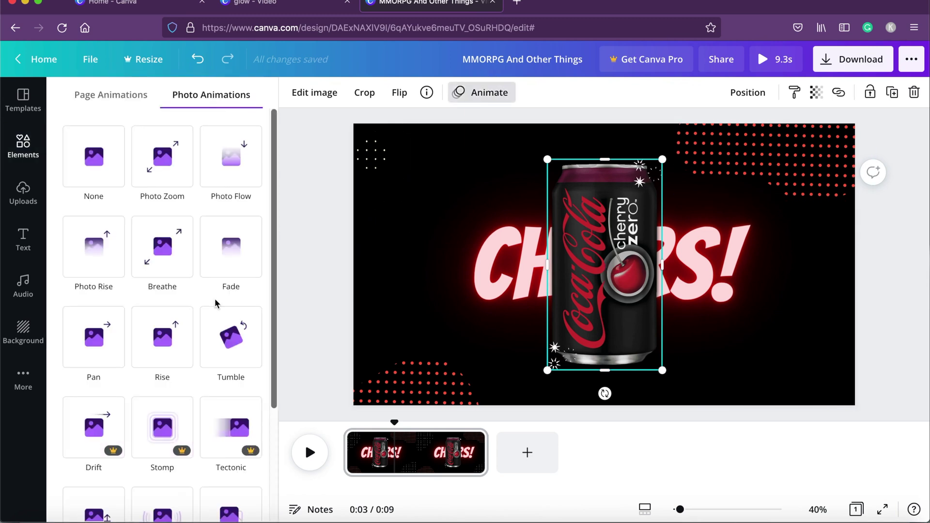
left_click(163, 196)
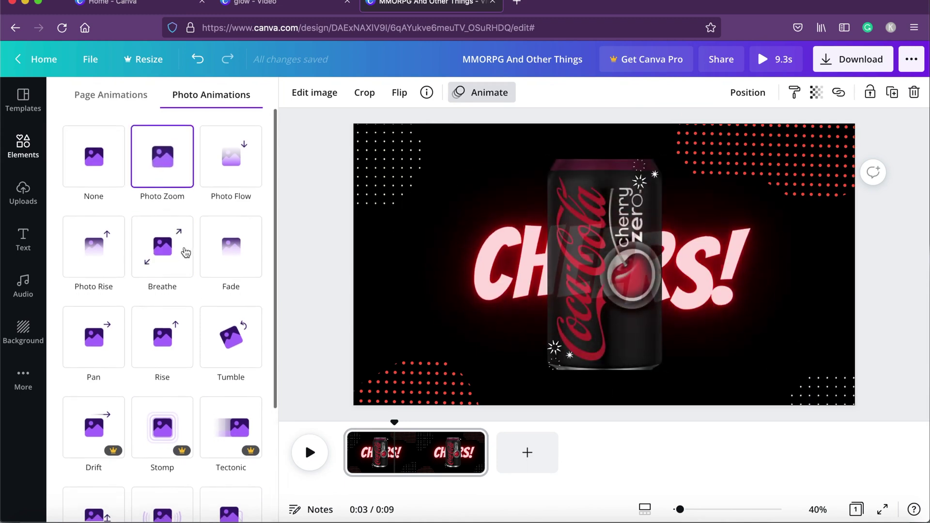
scroll(204, 278, "down", 2)
scroll(206, 402, "down", 2)
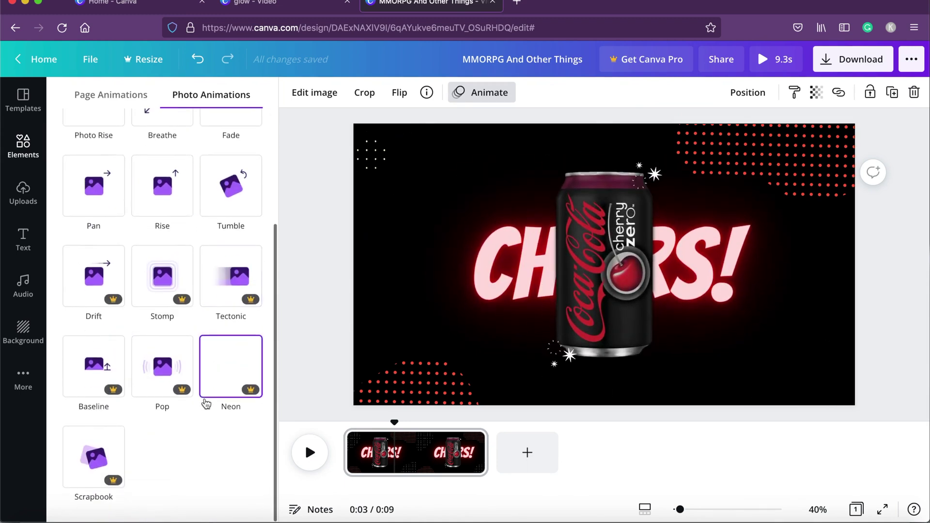
scroll(208, 343, "up", 4)
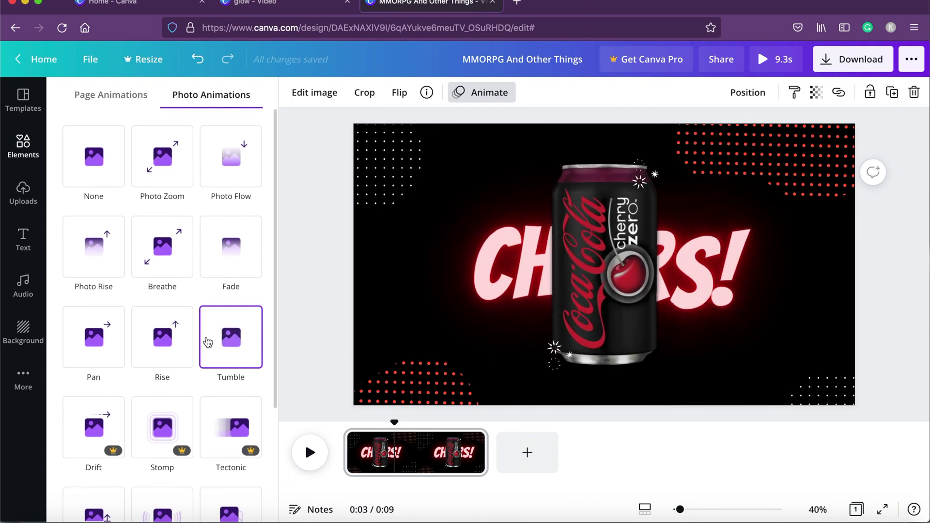
left_click(175, 346)
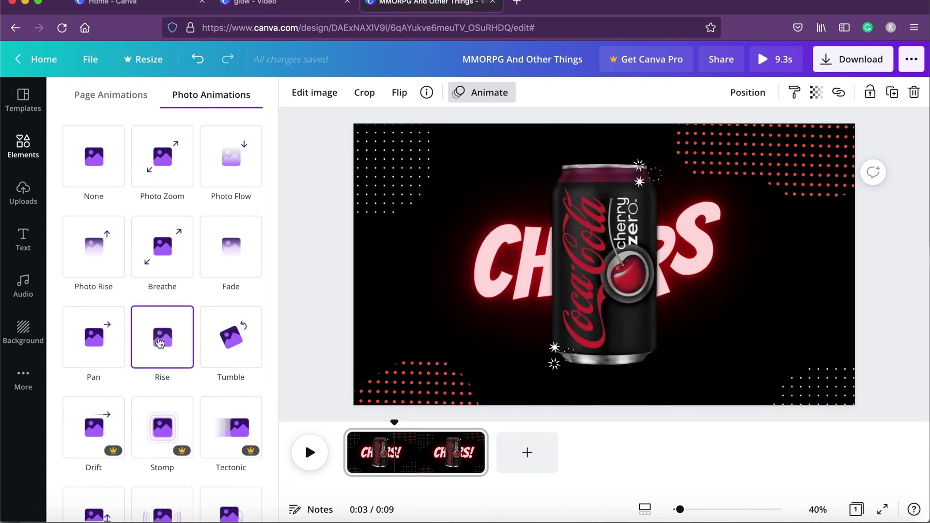
left_click(94, 338)
left_click(90, 249)
left_click(103, 179)
left_click(158, 174)
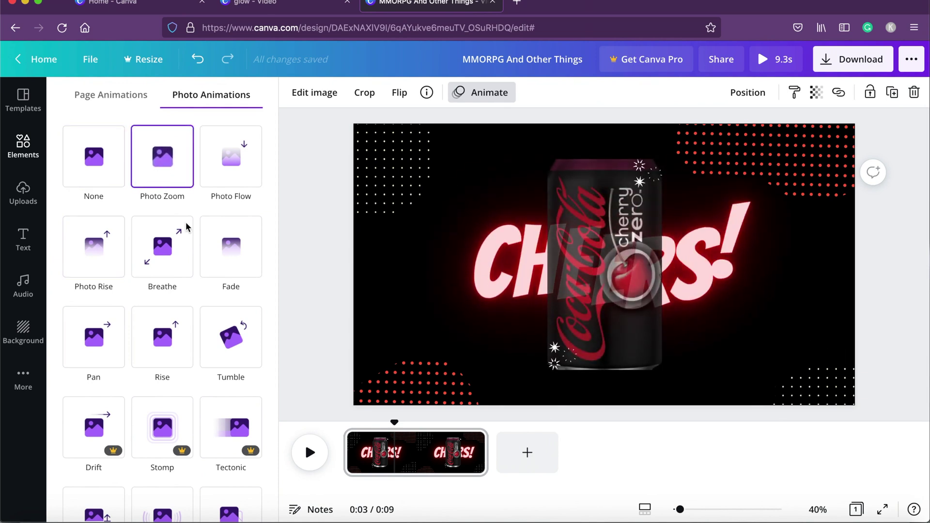
left_click(177, 252)
left_click(173, 334)
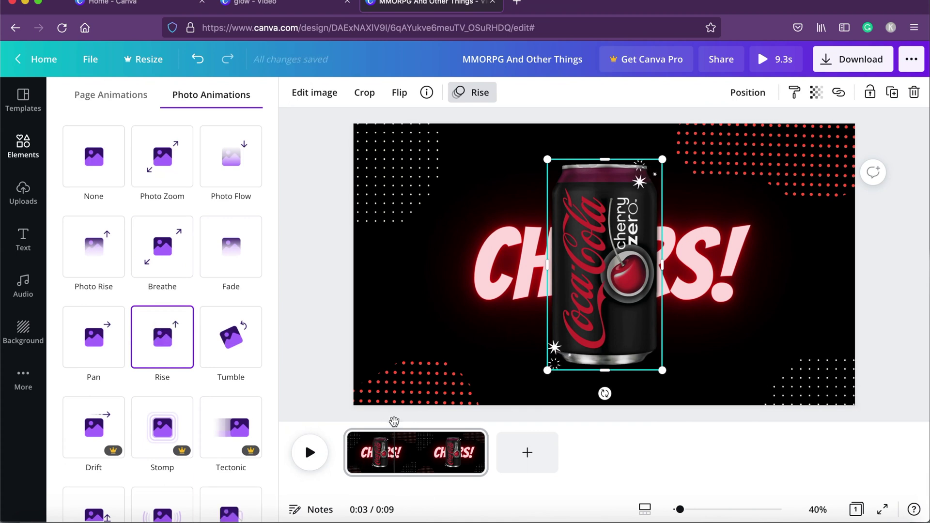
left_click_drag(394, 421, 344, 424)
left_click(308, 452)
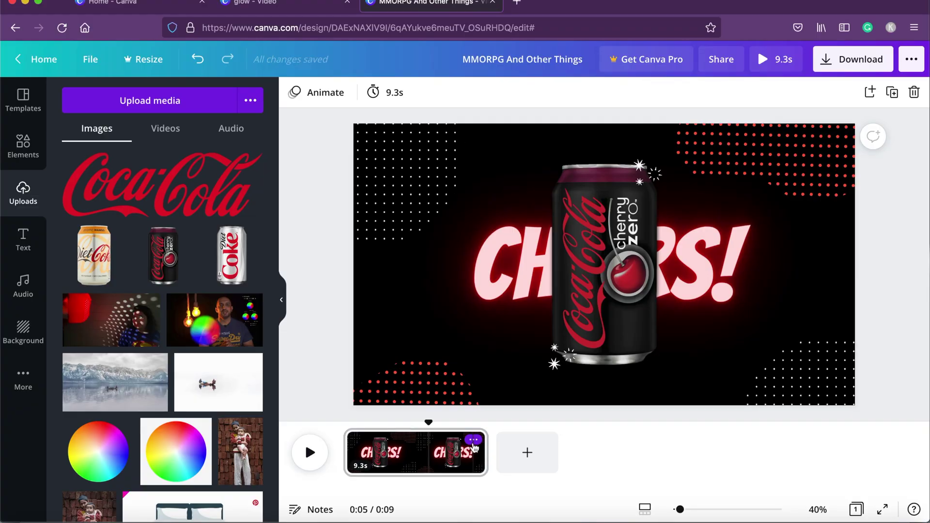
Step: Duplicate the finished CHEERS! page and select the duplicate for editing
left_click(474, 441)
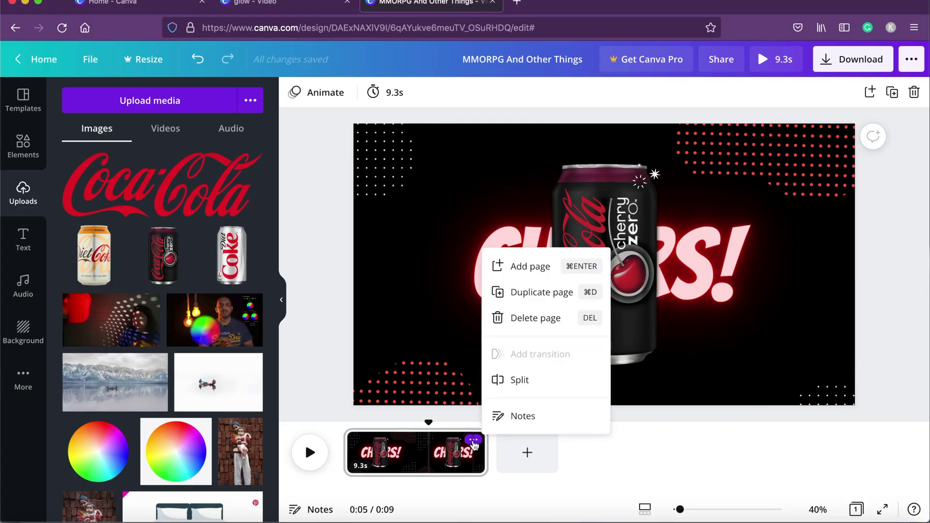
left_click(548, 293)
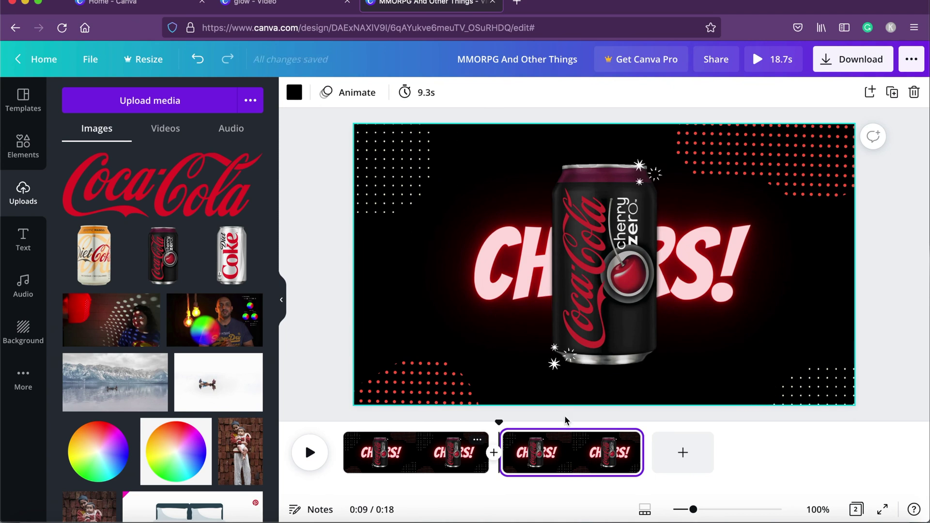
left_click(563, 456)
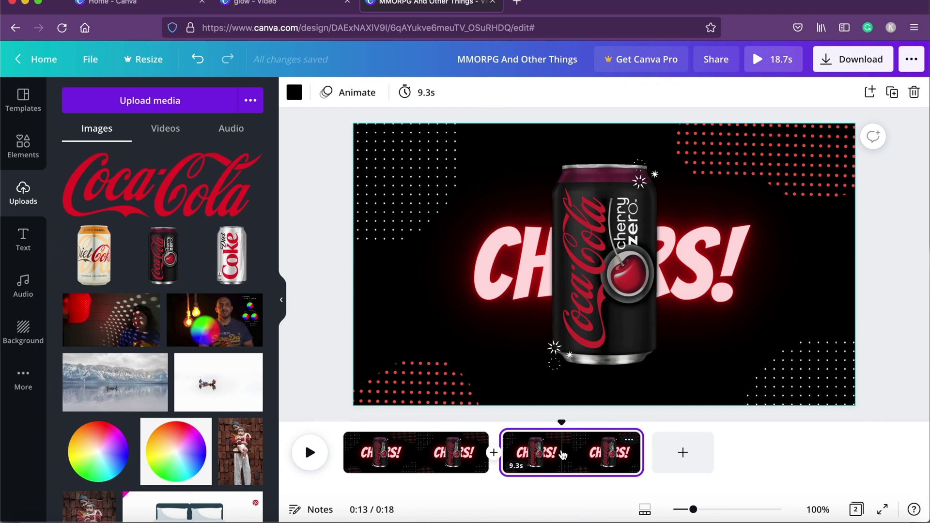
Step: Add the silver Diet Coke can to the duplicated page and enlarge it until it covers the cherry zero can
left_click(219, 266)
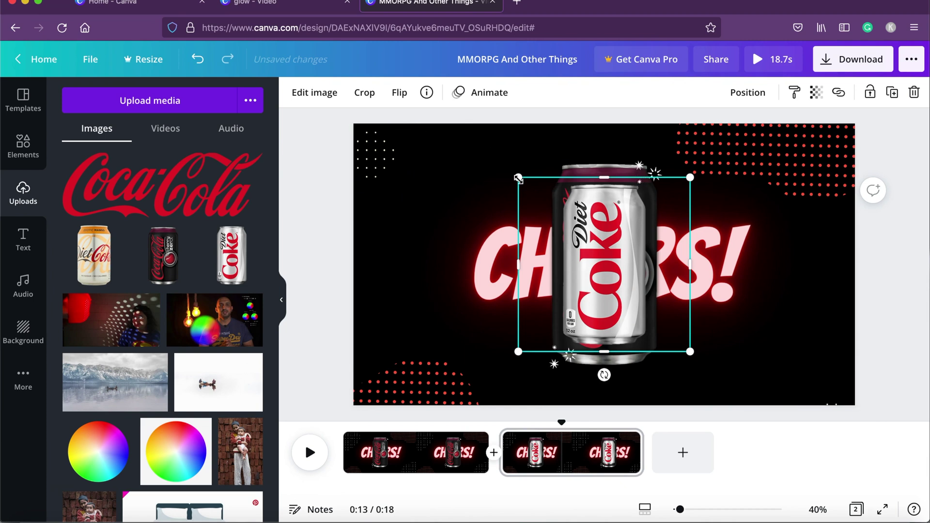
left_click_drag(515, 174, 500, 159)
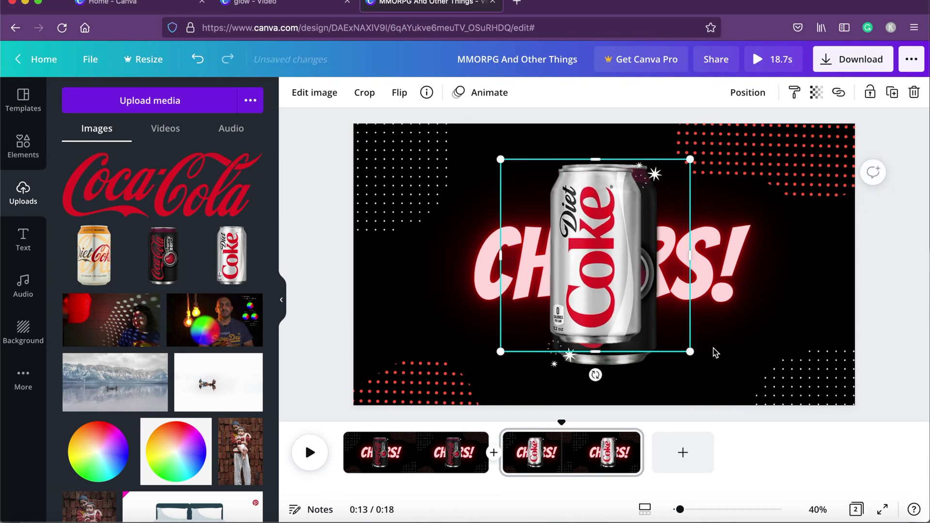
left_click_drag(691, 352, 711, 375)
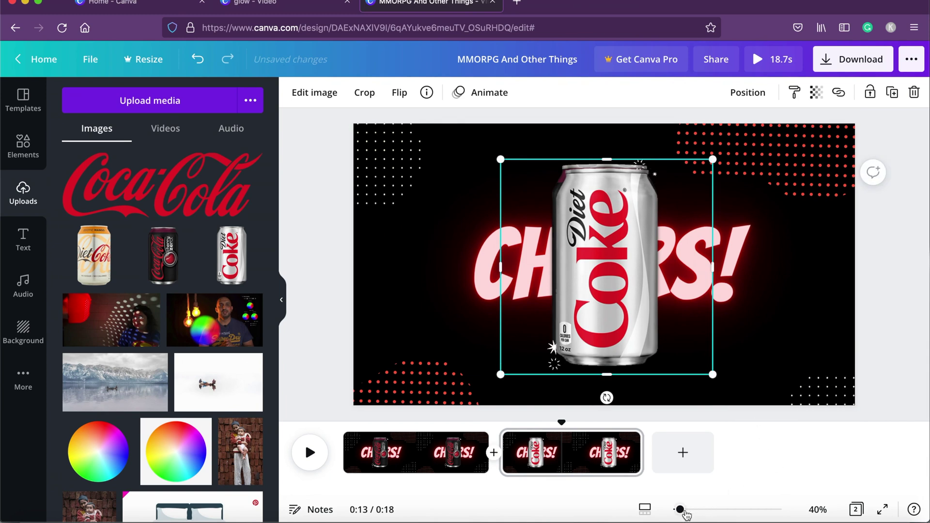
left_click_drag(685, 512, 686, 511)
left_click_drag(635, 333, 633, 326)
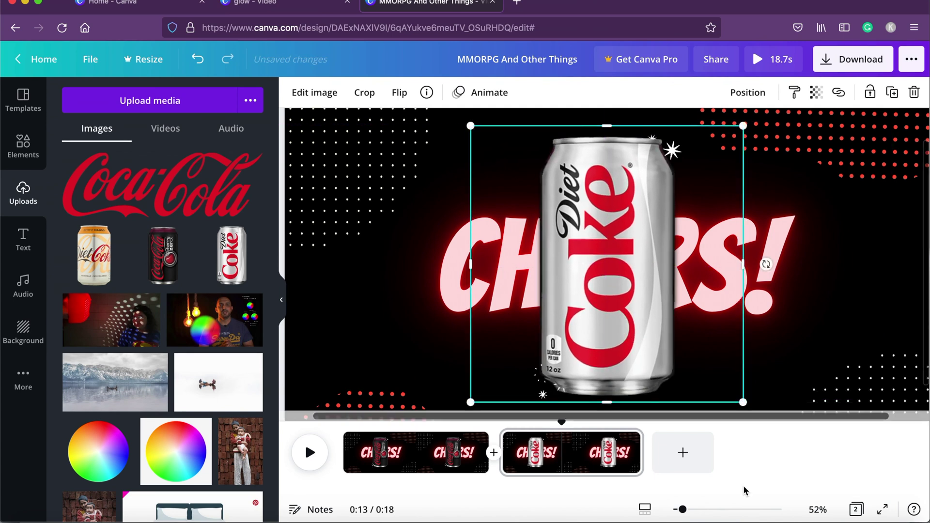
left_click_drag(741, 403, 745, 408)
left_click_drag(652, 338, 651, 337)
Step: Send the Diet Coke can backward behind the sparkles and remove the cherry zero can underneath it
right_click(617, 265)
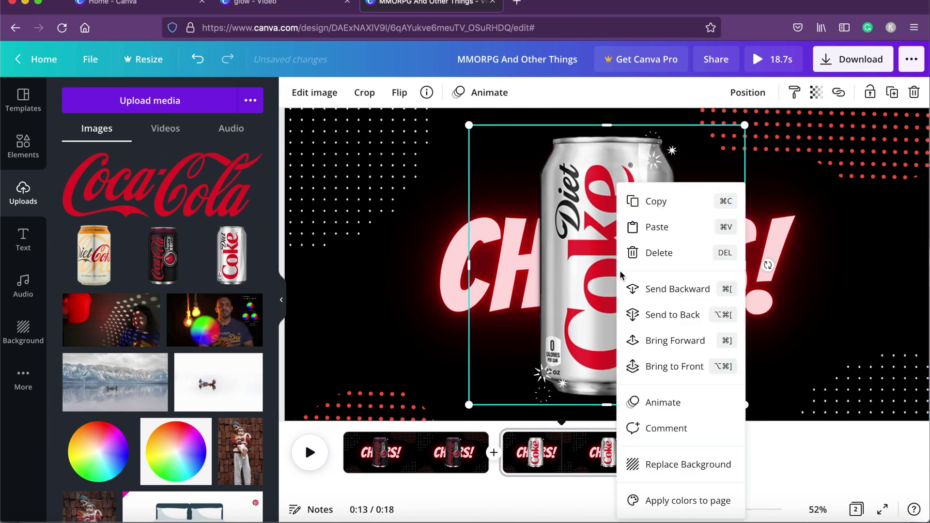
left_click(635, 288)
left_click(620, 218)
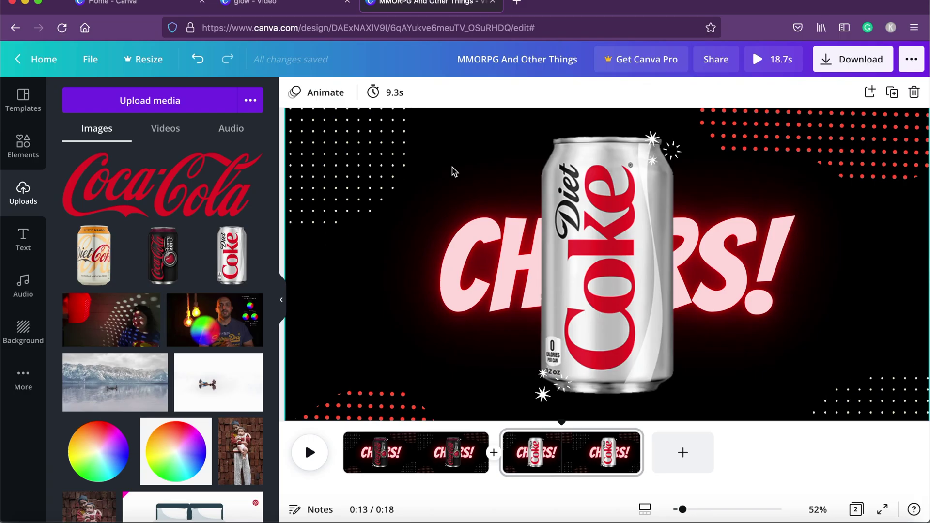
Step: Change the second page's background colour to light grey
left_click(452, 170)
left_click_drag(693, 514, 682, 513)
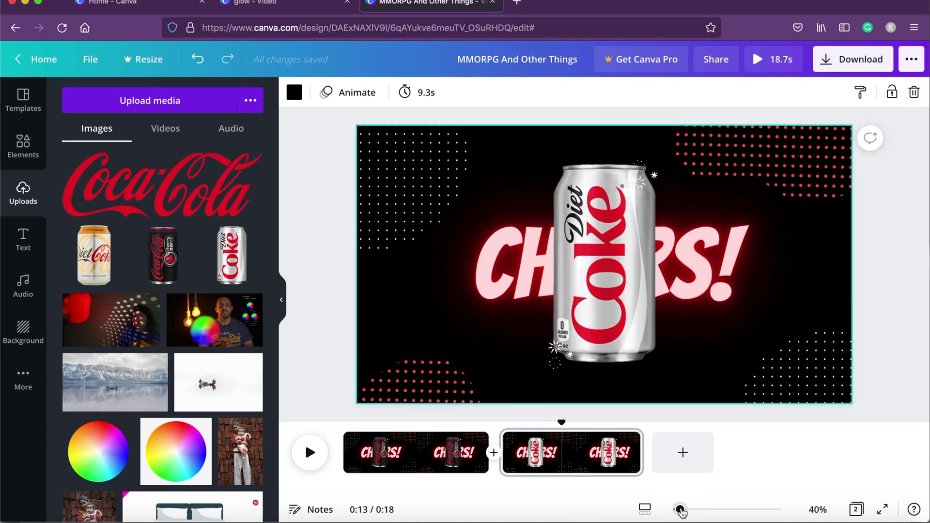
left_click(295, 93)
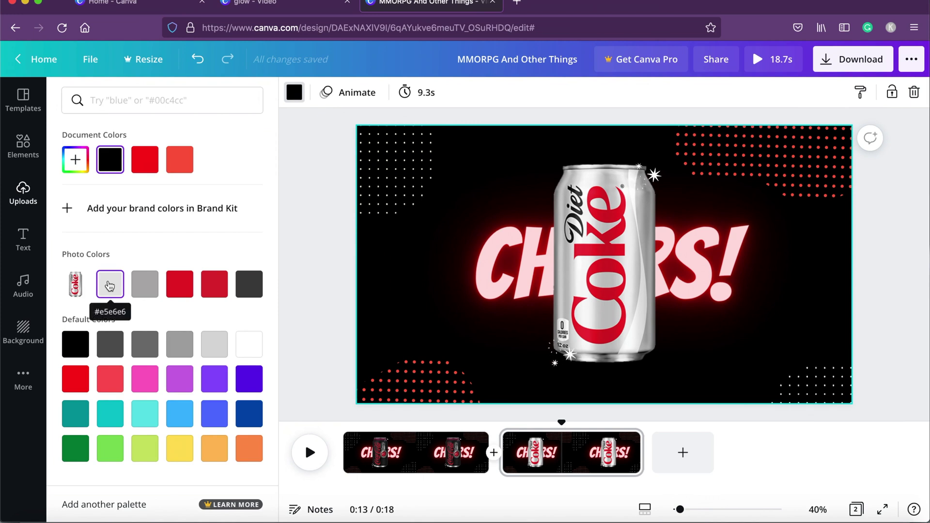
left_click(107, 342)
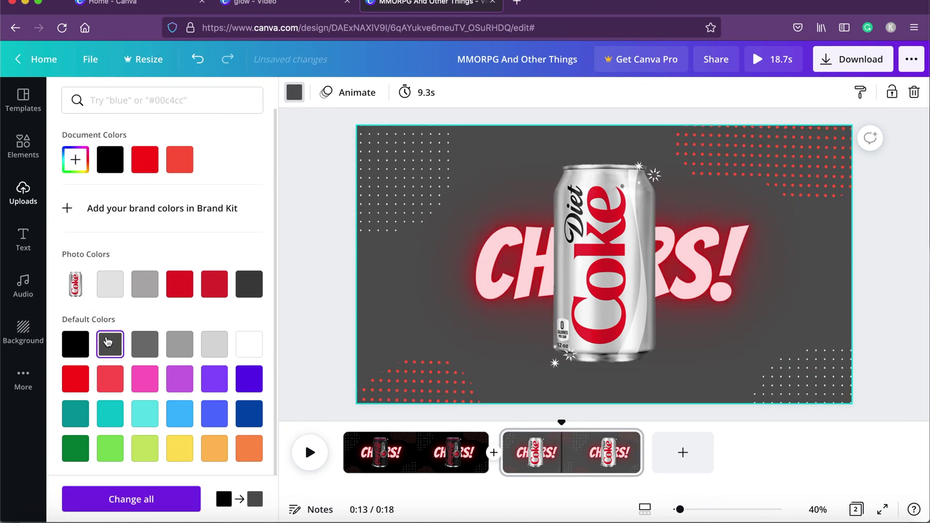
left_click(210, 351)
Step: Apply the Backdrop shadow effect to the silver Diet Coke can image
left_click(605, 262)
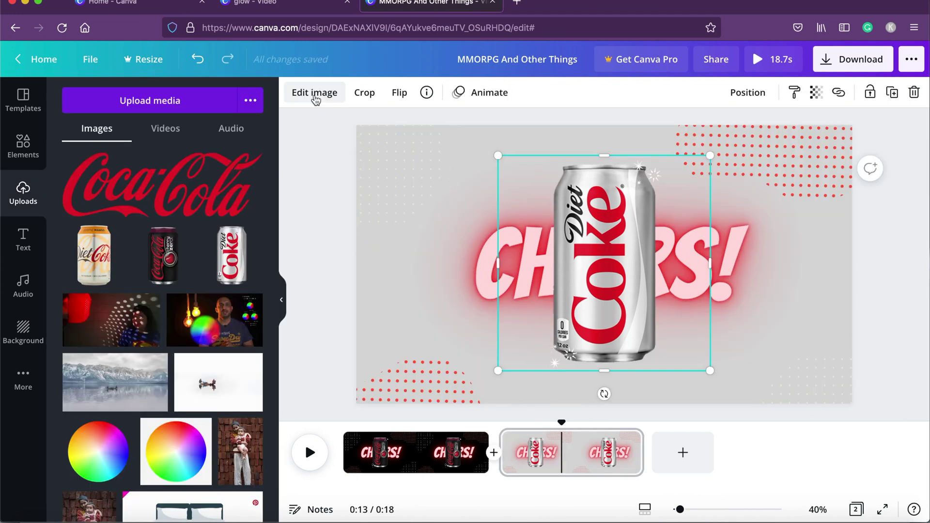
left_click(315, 92)
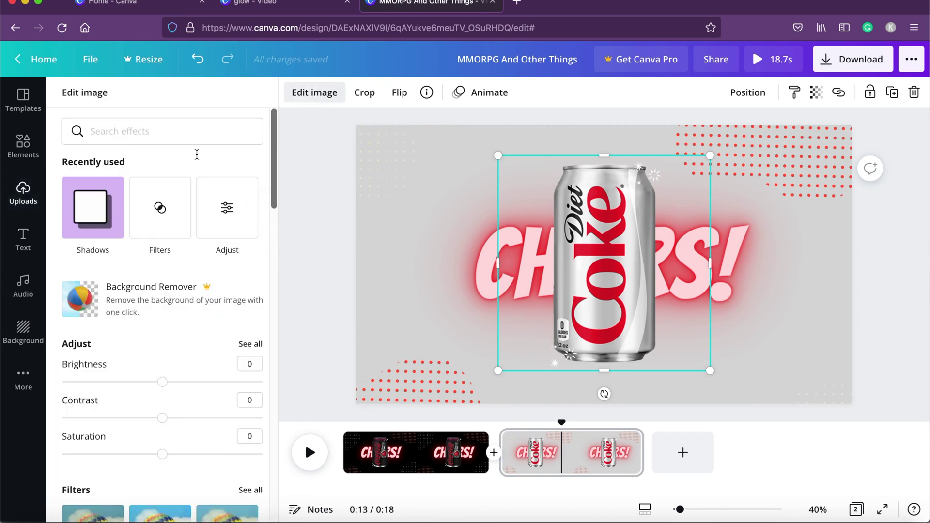
left_click(96, 218)
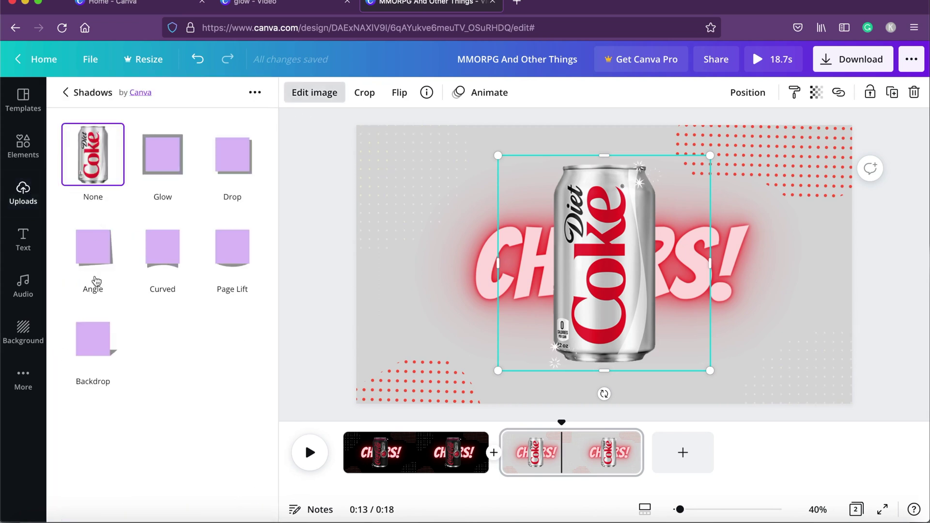
left_click(107, 354)
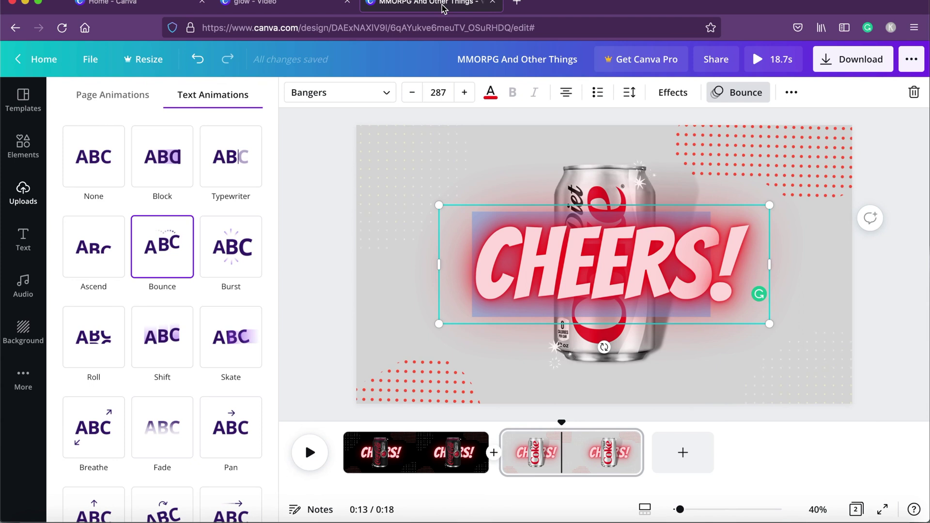
Step: Replace the CHEERS! text on the light grey page with ZINGY!
type("ZINGY!")
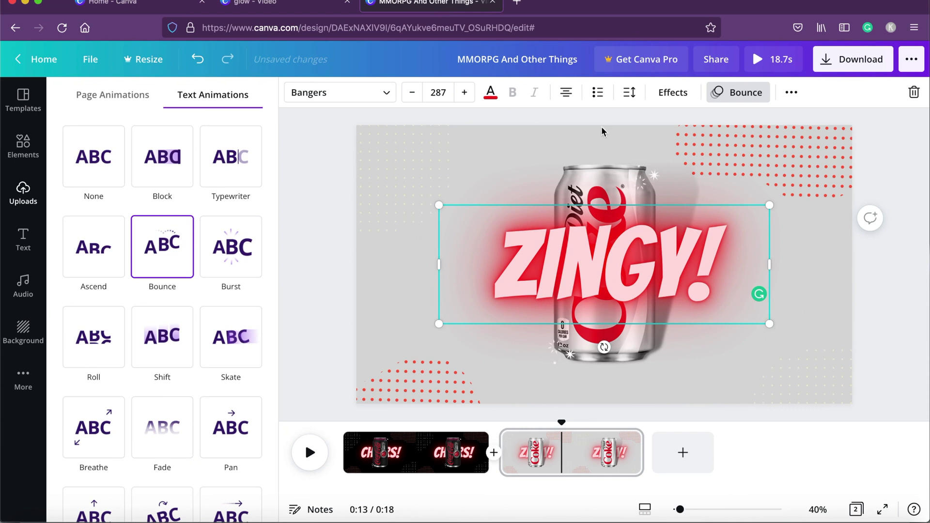
right_click(631, 236)
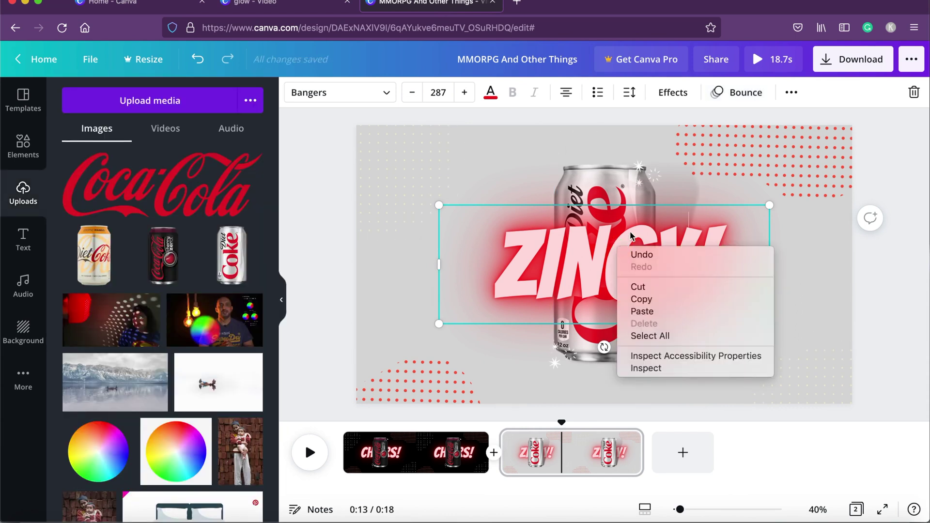
left_click(685, 188)
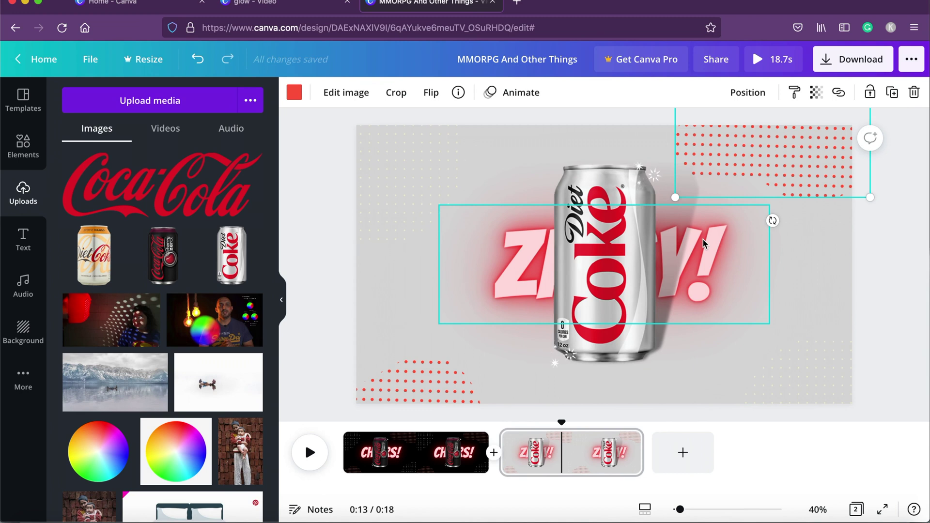
Step: Set the first page's timing to 2.5 seconds
left_click(383, 456)
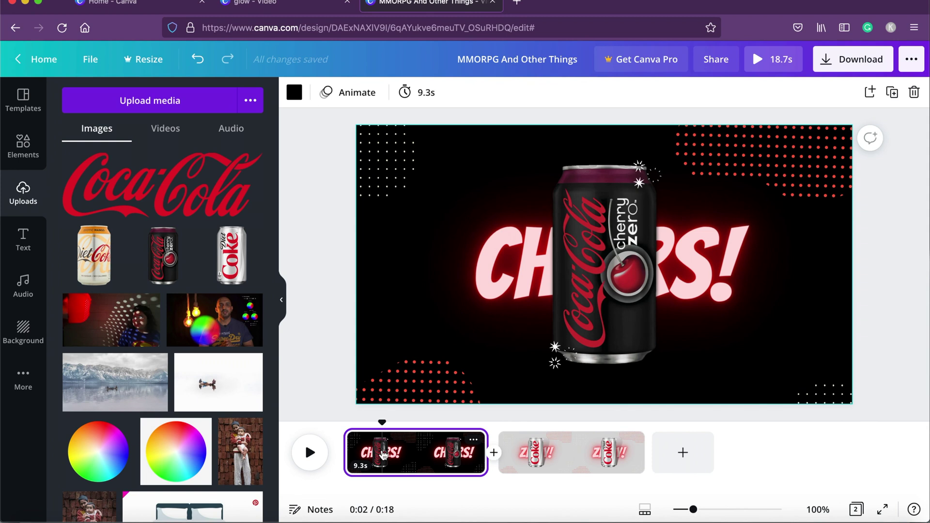
left_click(406, 94)
type("2.5")
key("Return")
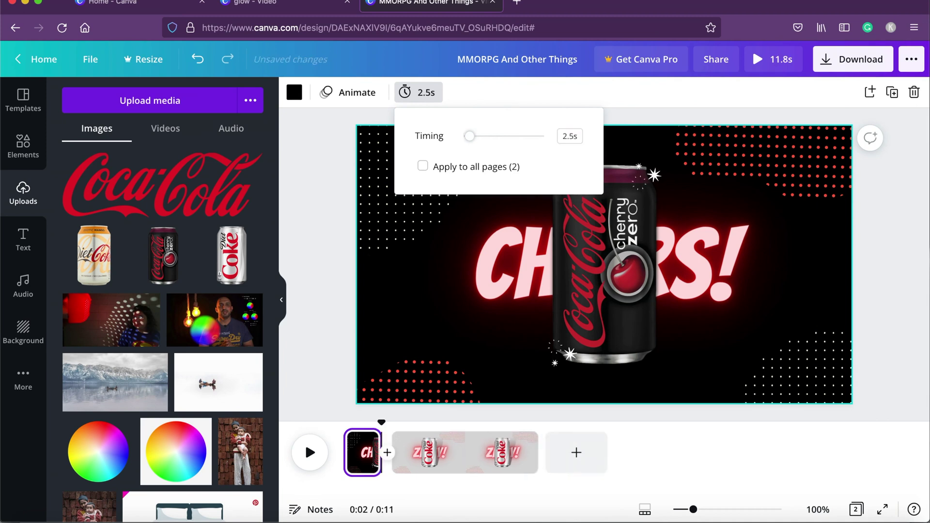
Step: Try to set the ZINGY! page's timing to 2.5 seconds and play the video from the first page
left_click(454, 440)
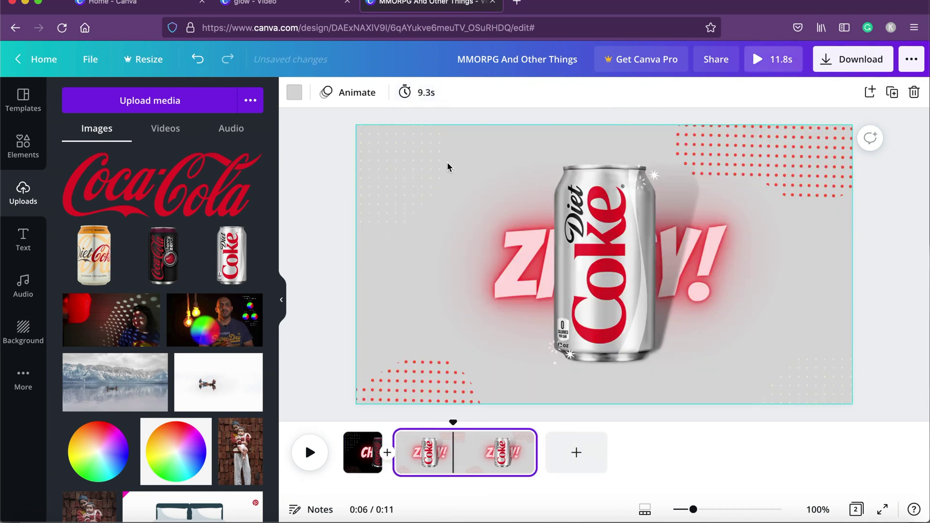
left_click(426, 94)
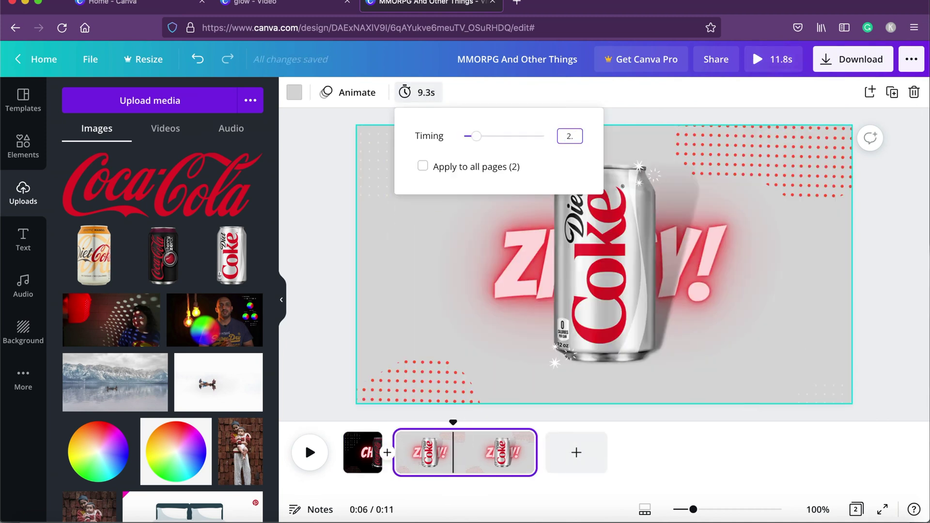
left_click(363, 453)
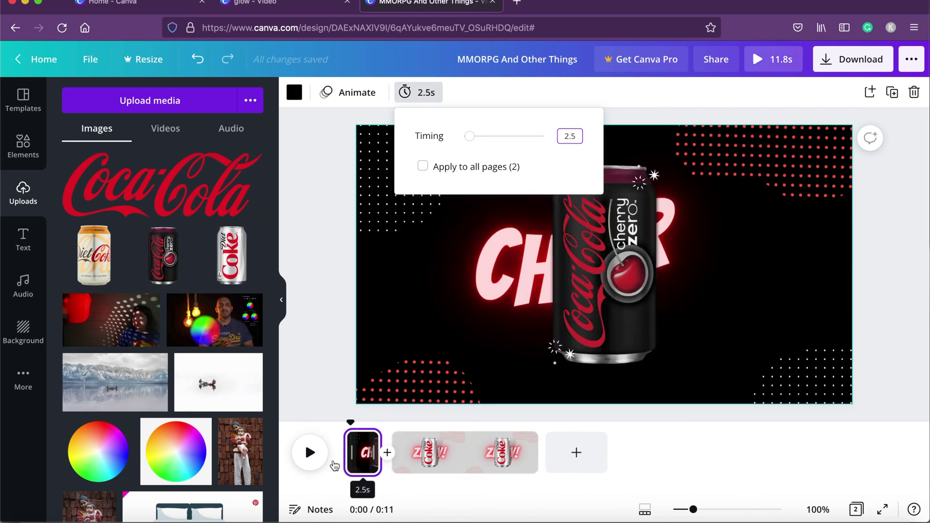
left_click(310, 454)
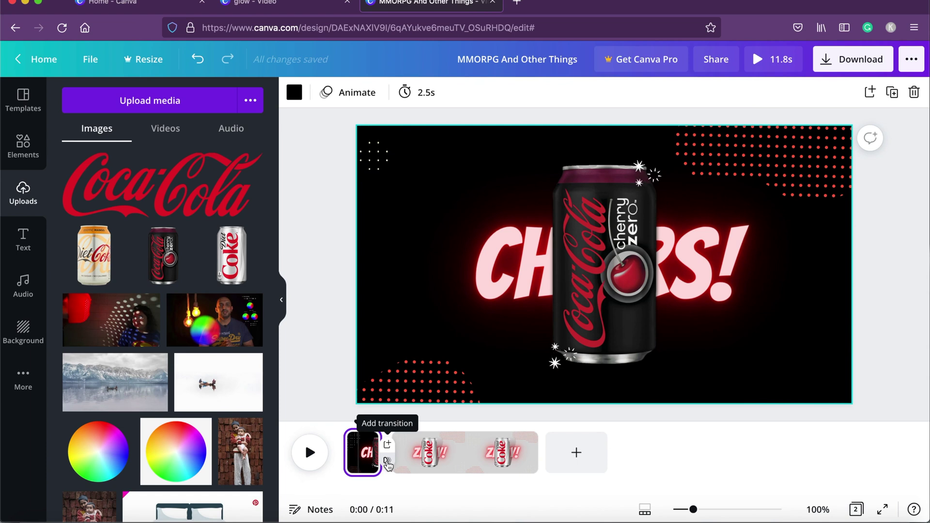
Step: Add a Circle Wipe transition with direction Out between the CHEERS! and ZINGY! pages
left_click(388, 462)
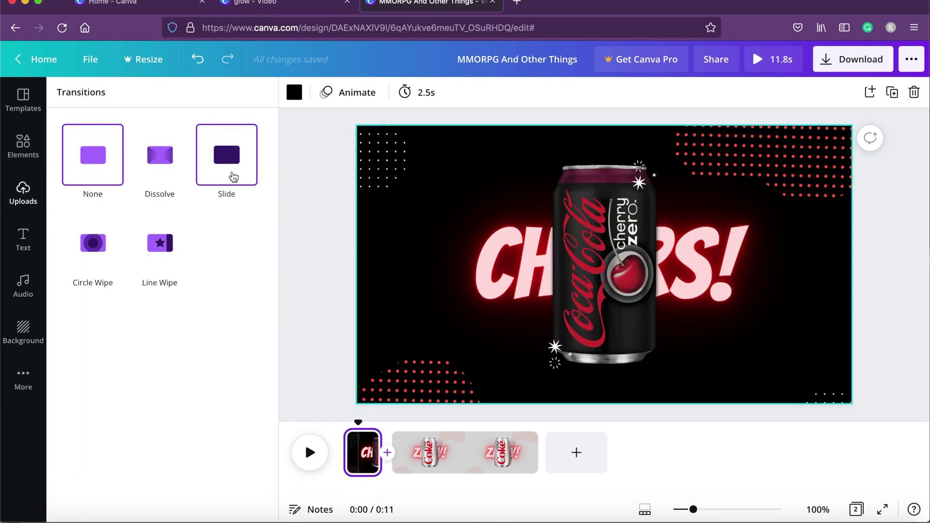
left_click(90, 253)
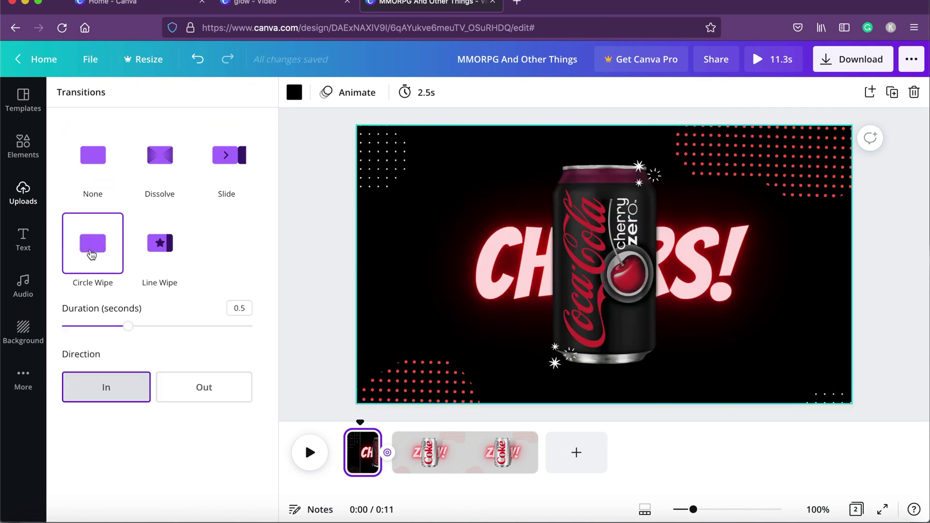
left_click(184, 387)
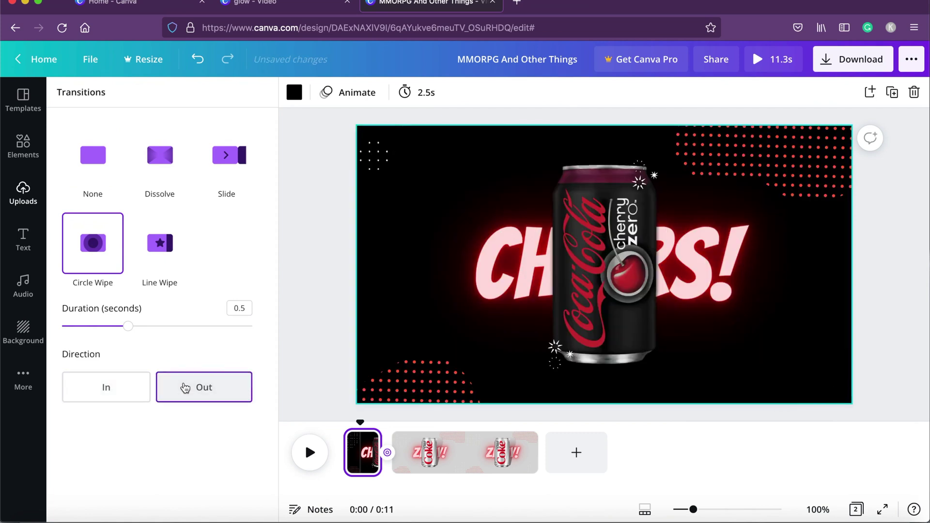
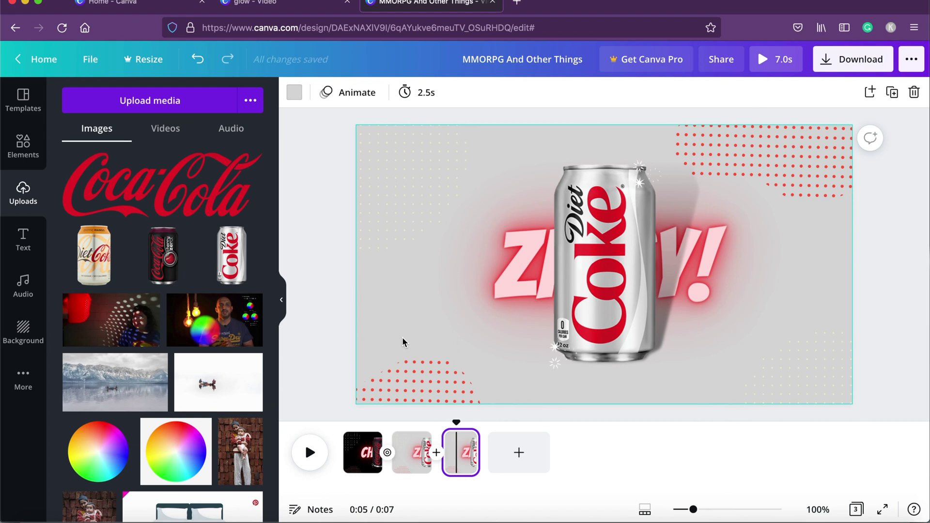
Step: Add the Exotic Mango Diet Coke can to the third page and enlarge it to cover the silver can
mouse_move(67, 157)
mouse_move(78, 254)
left_click_drag(90, 260, 581, 315)
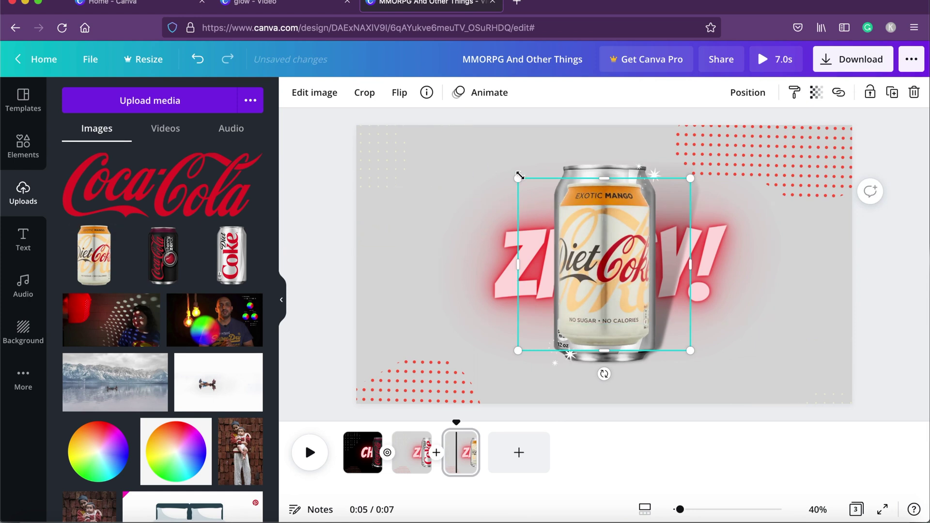
left_click_drag(520, 181, 502, 161)
left_click_drag(692, 353, 703, 369)
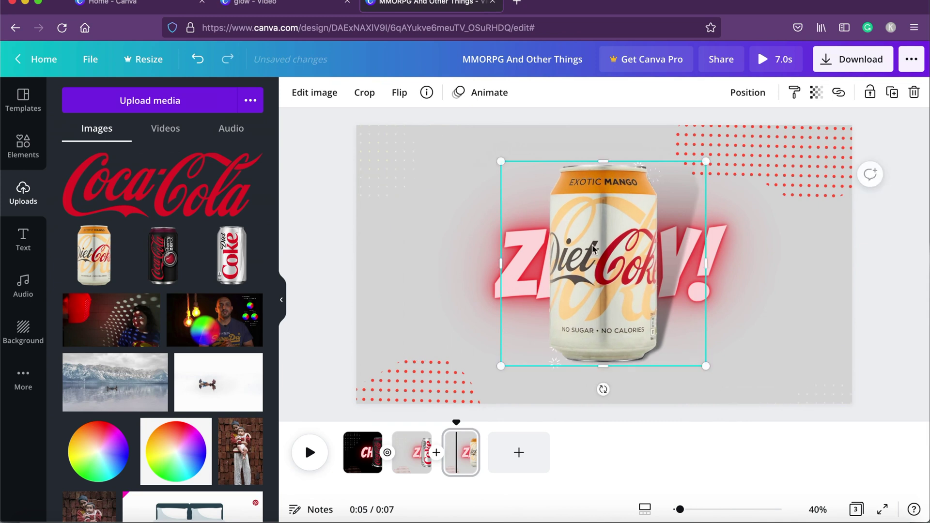
Step: Send the Exotic Mango can backward in the layer order and delete the silver Diet Coke can
left_click(747, 93)
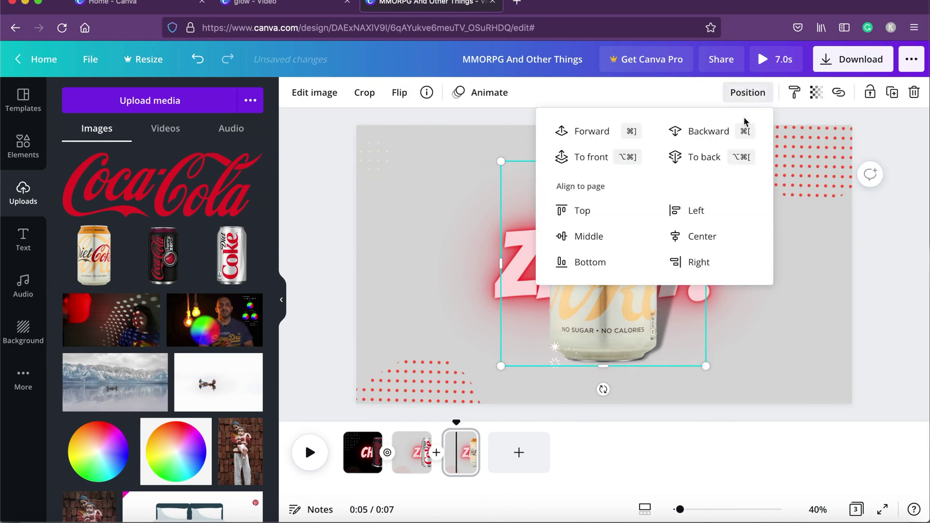
left_click(698, 131)
left_click(770, 350)
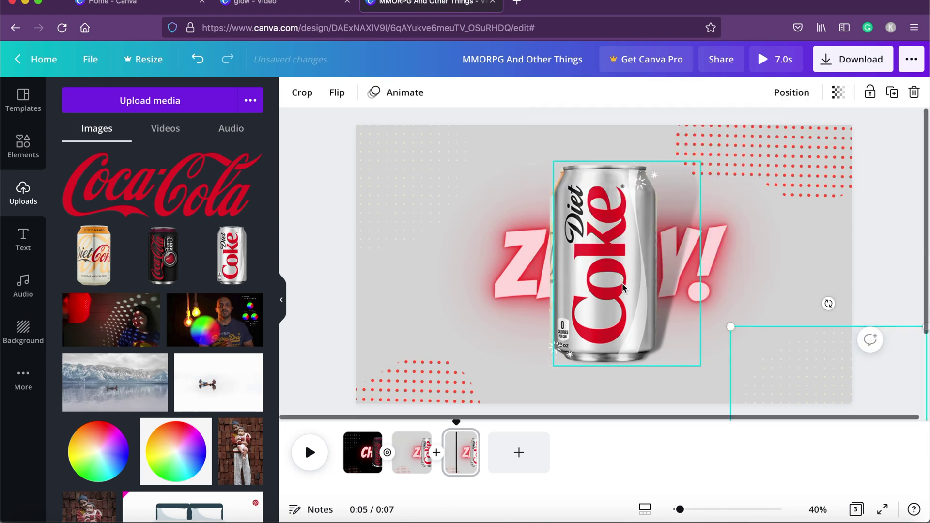
left_click(622, 288)
key("Delete")
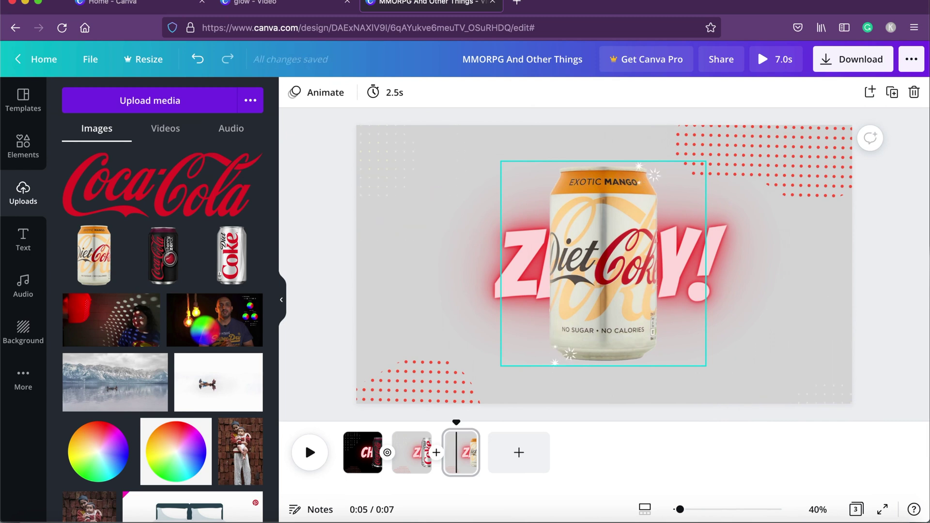
Step: Change the third page's background to yellow, trying light orange as an alternative before returning to yellow
left_click(518, 151)
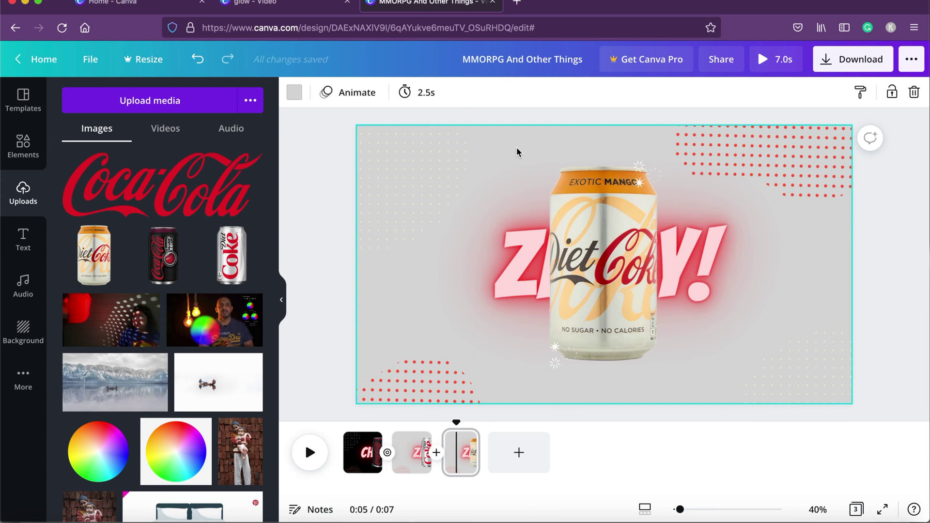
left_click(295, 92)
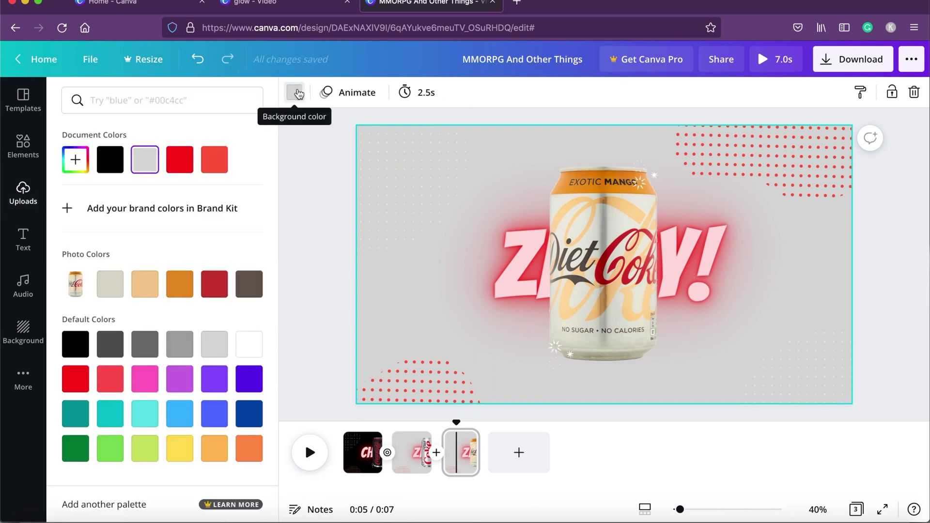
left_click(188, 446)
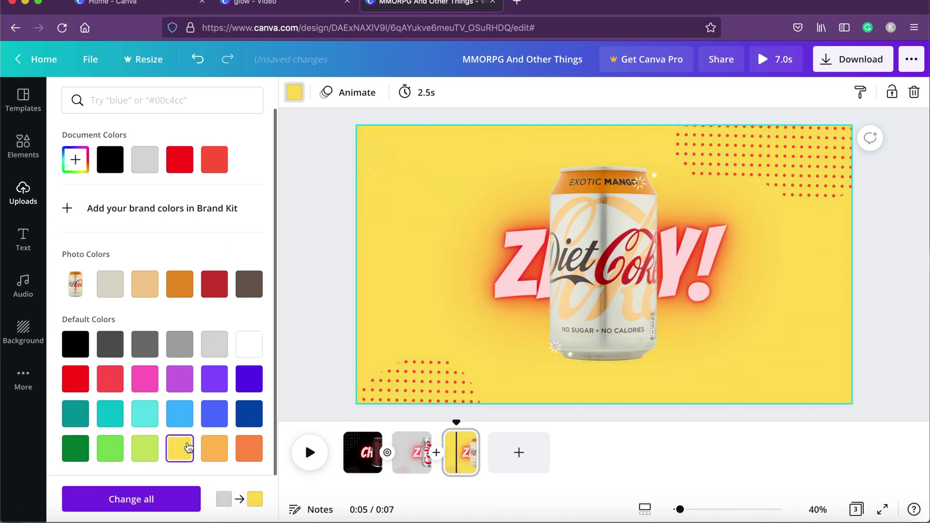
left_click(213, 450)
left_click(194, 452)
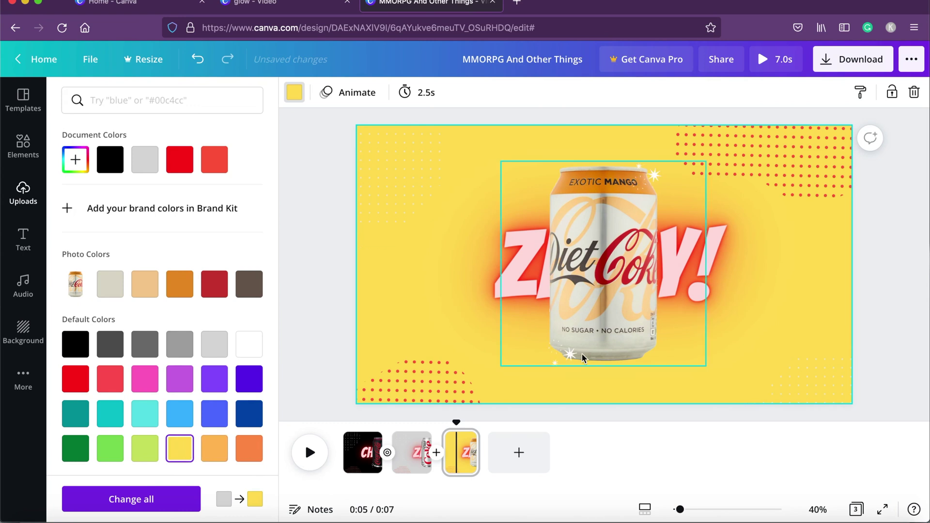
Step: Replace the word ZINGY with TANGY in the third page's headline, keeping the exclamation mark
left_click(737, 266)
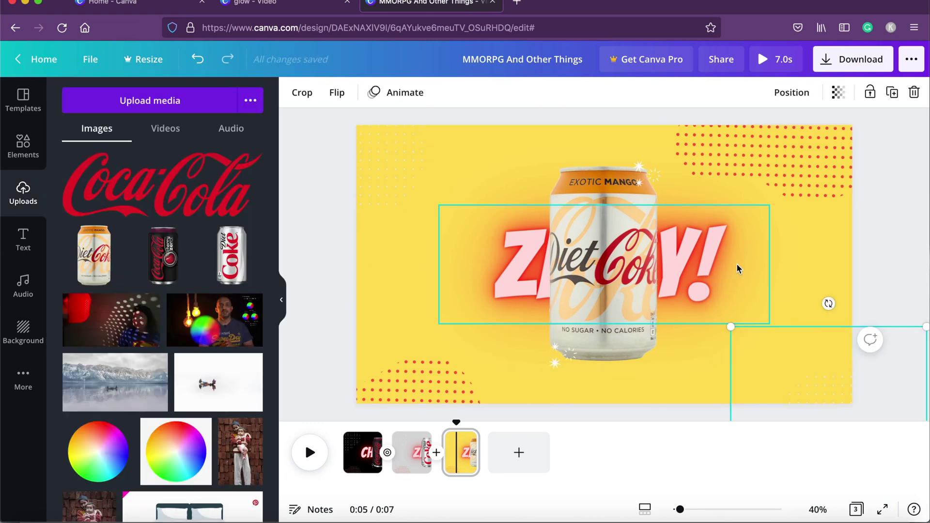
left_click(700, 243)
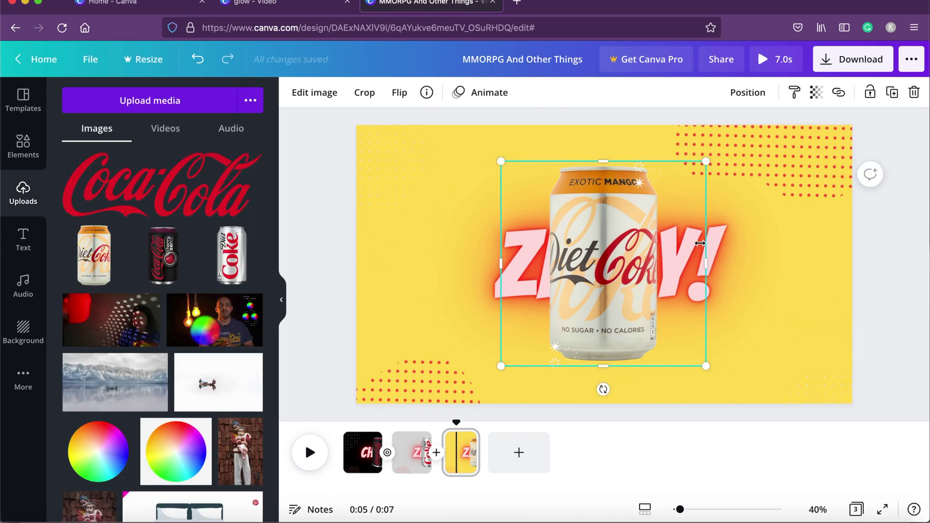
left_click(489, 300)
left_click(498, 284)
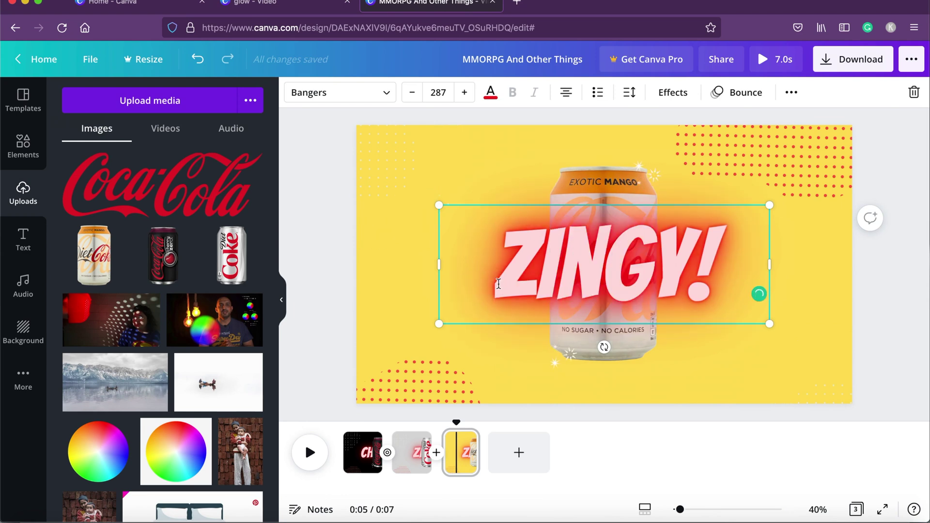
left_click_drag(498, 284, 678, 259)
type("TANGY")
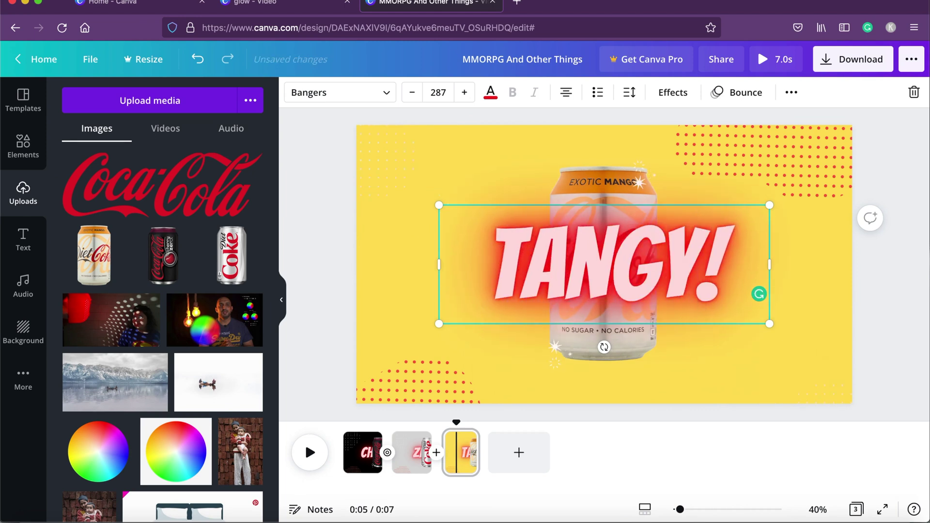
Step: Change the glow colour of the TANGY! headline to yellow
left_click(491, 93)
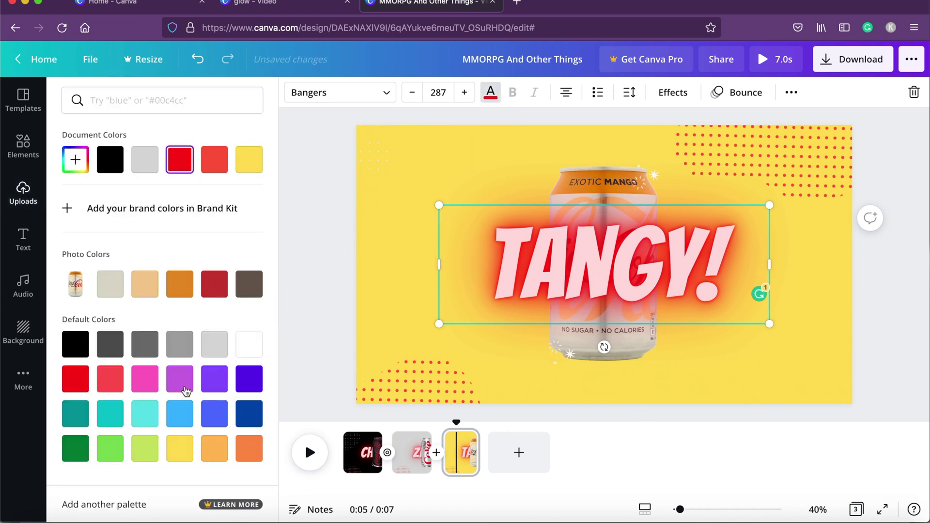
left_click(179, 449)
left_click(465, 183)
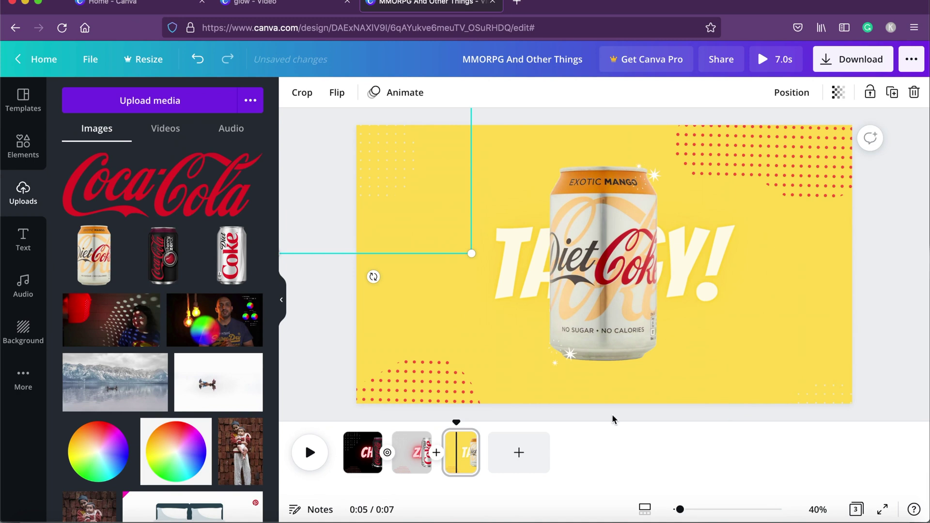
Step: Give the Exotic Mango can on the third page a Backdrop shadow
left_click(599, 293)
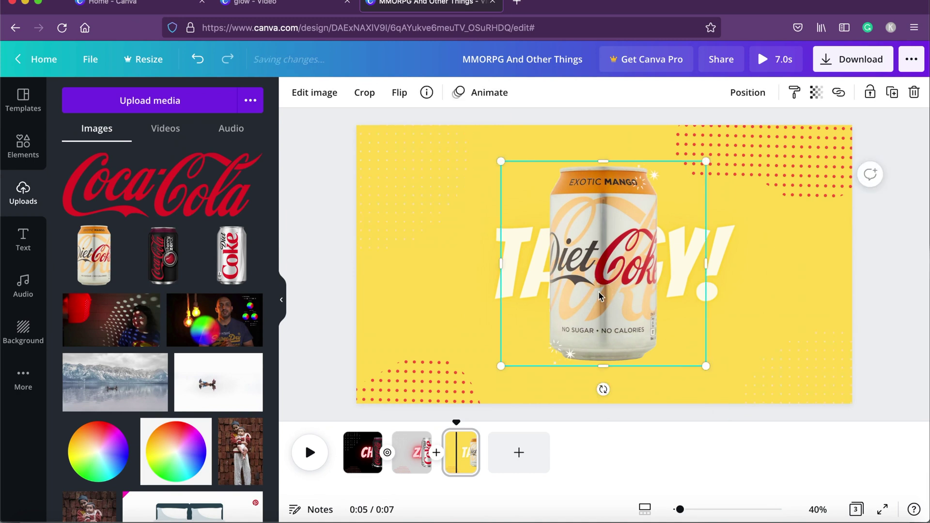
left_click(330, 96)
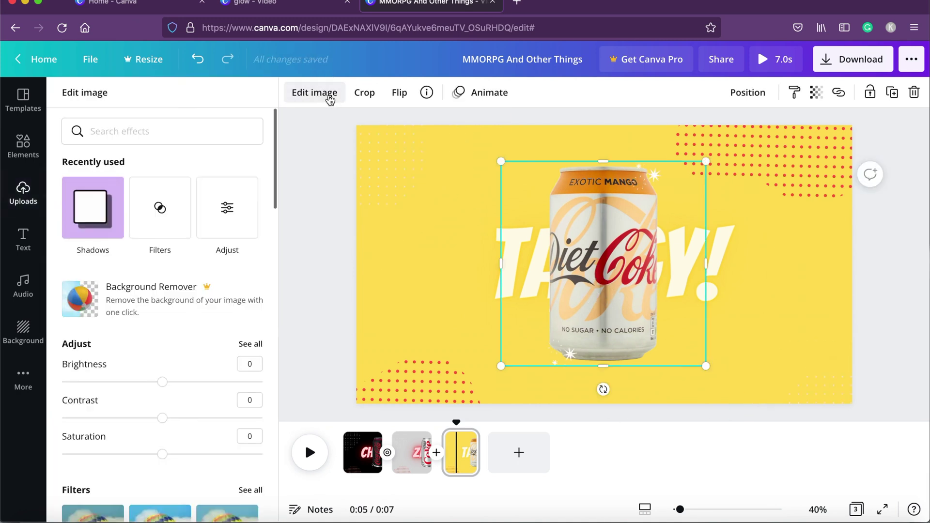
left_click(83, 205)
left_click(92, 339)
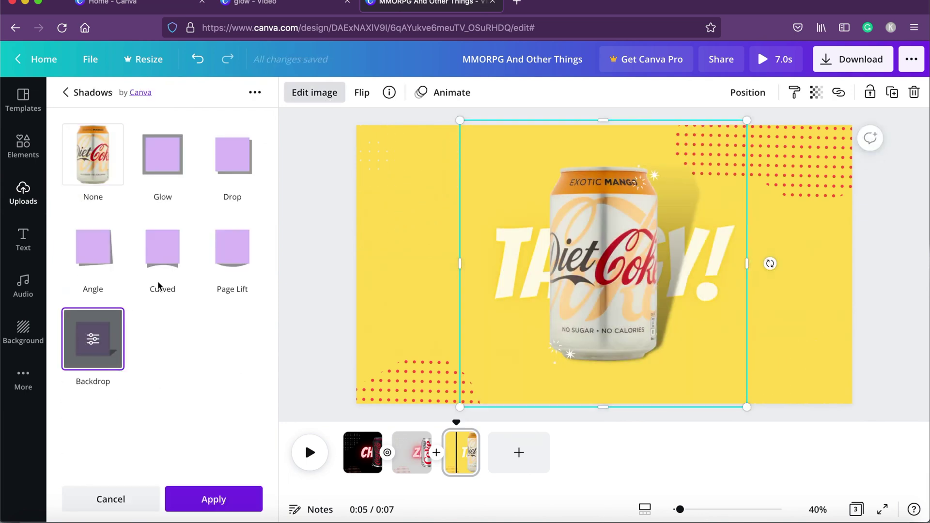
Step: Apply the Rise animation to the Exotic Mango can and scale it down over the centre of the TANGY! headline
left_click(446, 91)
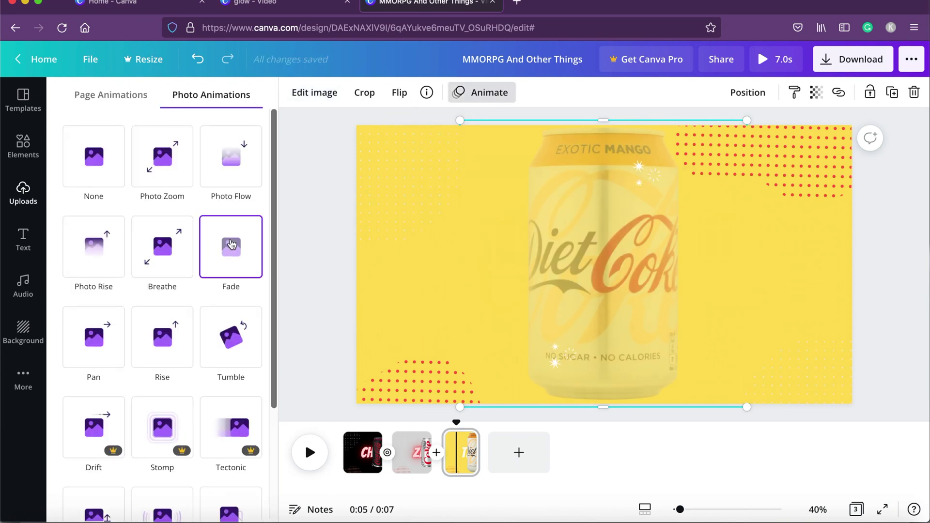
left_click(161, 359)
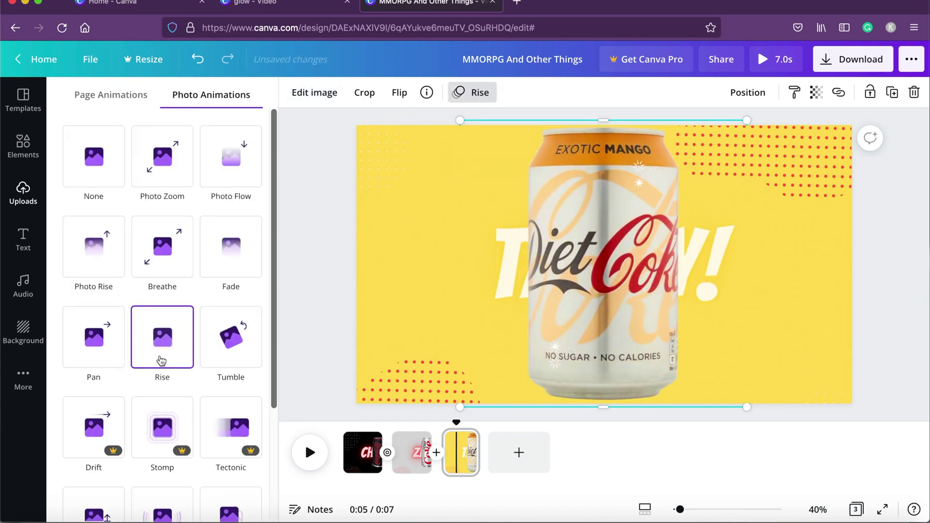
left_click_drag(286, 359, 482, 415)
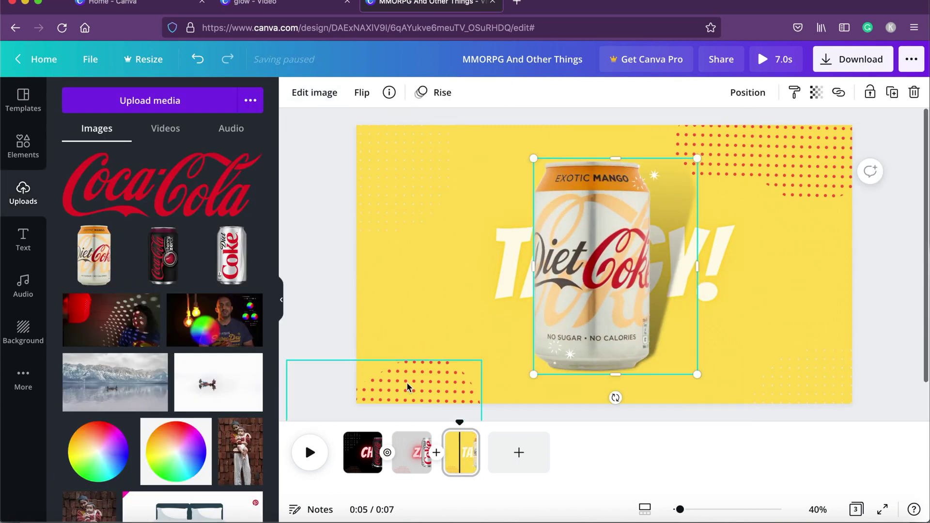
Step: Add a Circle Wipe transition with direction Out between the ZINGY! and TANGY! pages and play the video through
left_click(362, 452)
left_click(310, 454)
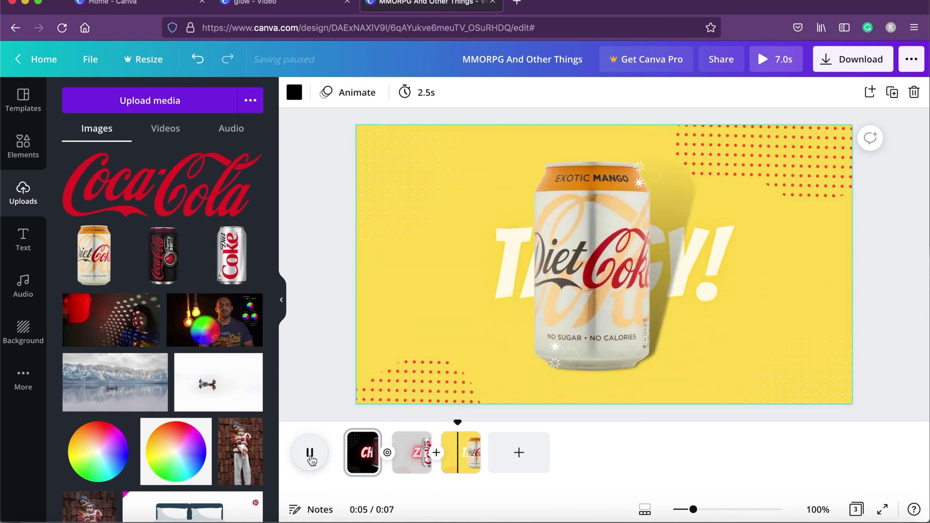
left_click(310, 454)
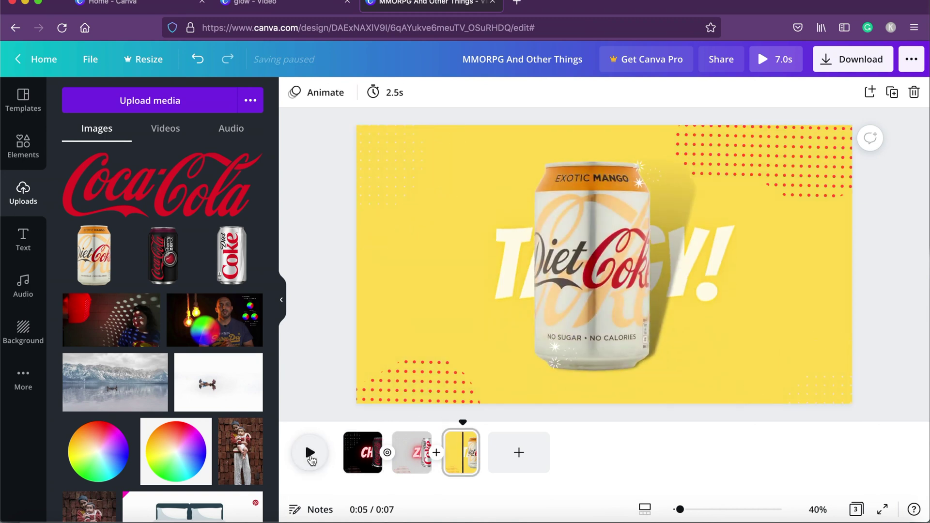
left_click(436, 455)
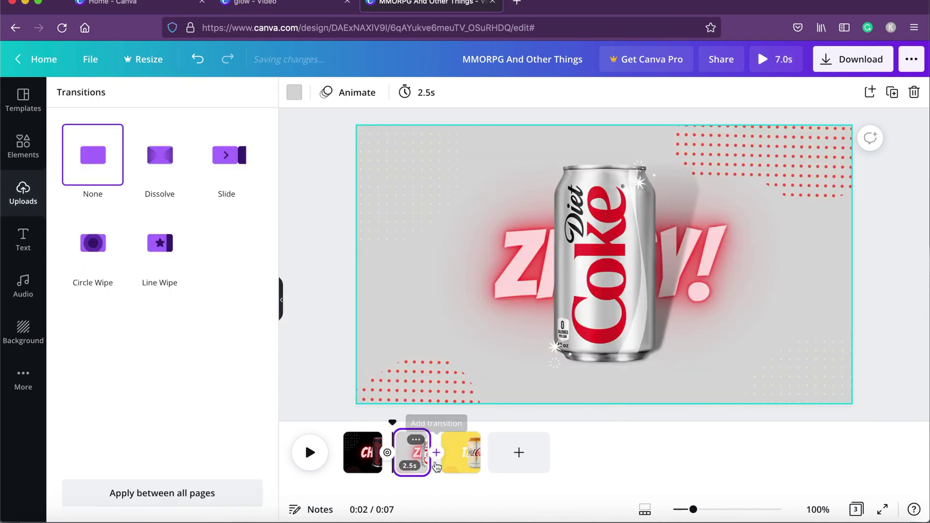
left_click(97, 247)
left_click(203, 388)
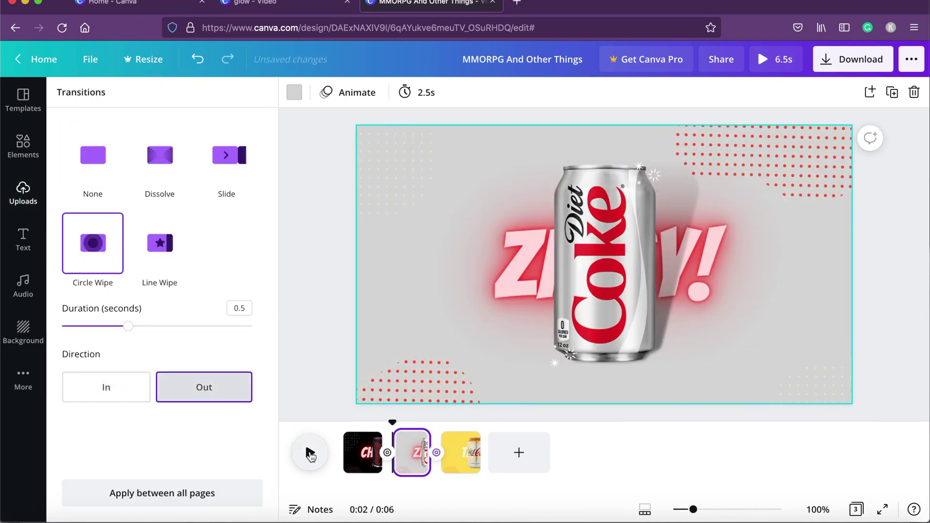
left_click(310, 455)
left_click(310, 455)
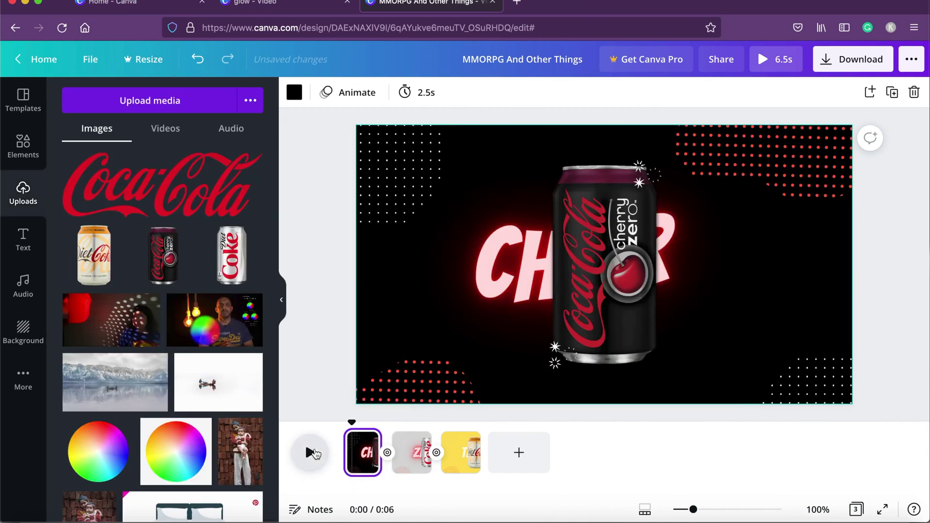
left_click(312, 454)
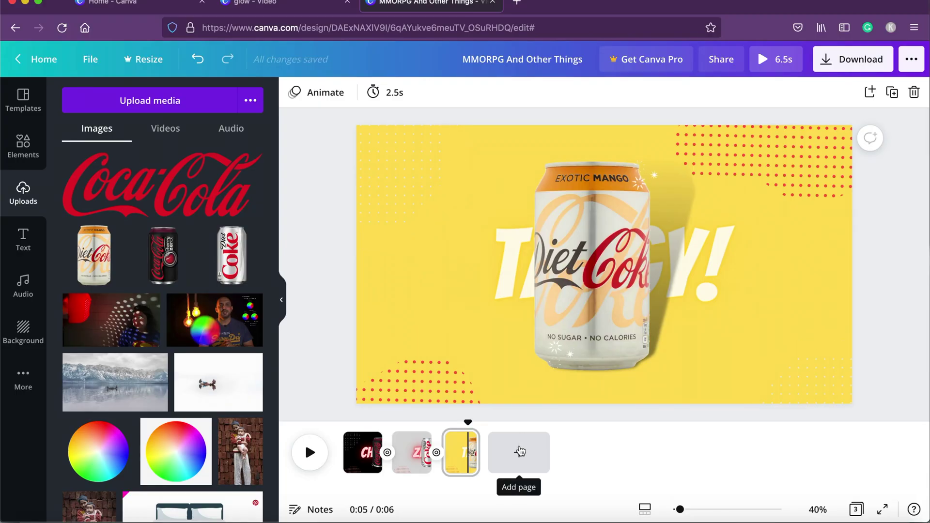
Step: Add a fourth page after the TANGY! page and set its background to white
left_click(518, 452)
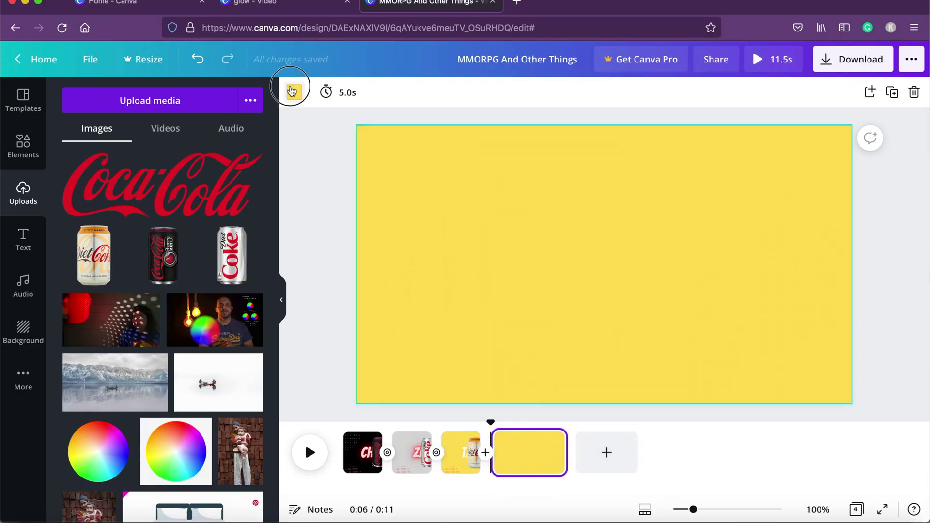
left_click(292, 91)
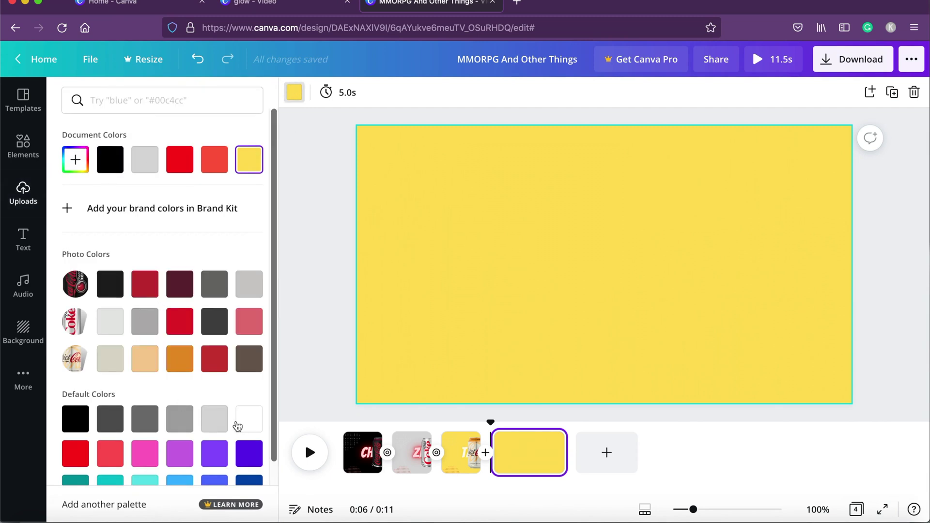
left_click(248, 419)
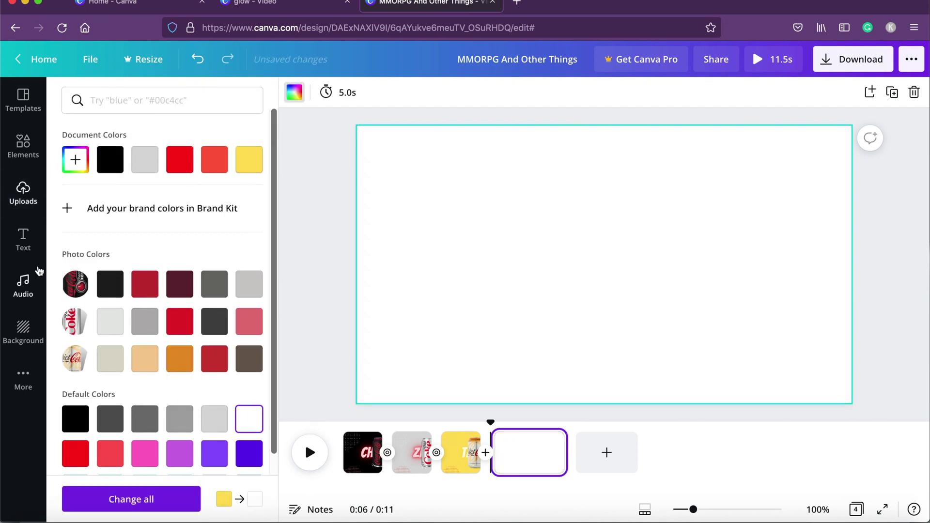
Step: Add the Cherry Zero, Exotic Mango and silver Diet Coke cans to the fourth page, with Cherry Zero in the middle
left_click(25, 190)
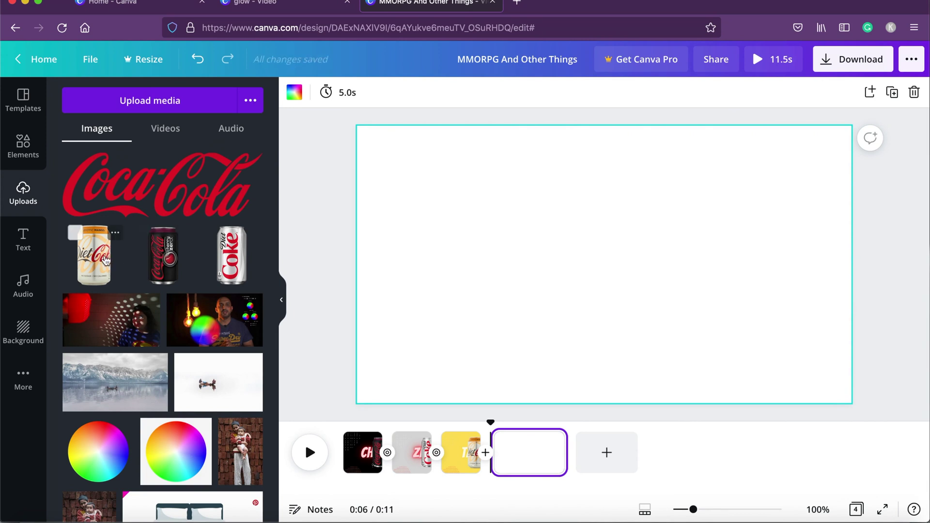
left_click(163, 257)
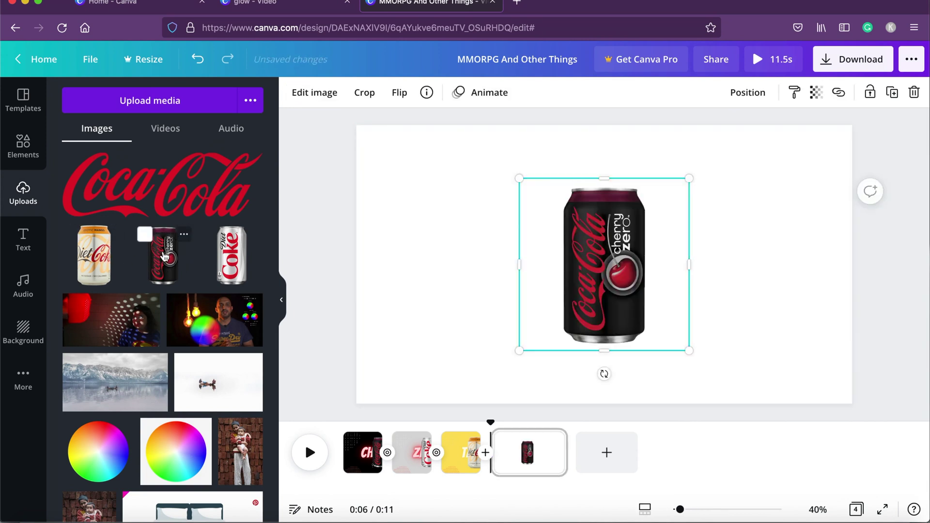
left_click(95, 255)
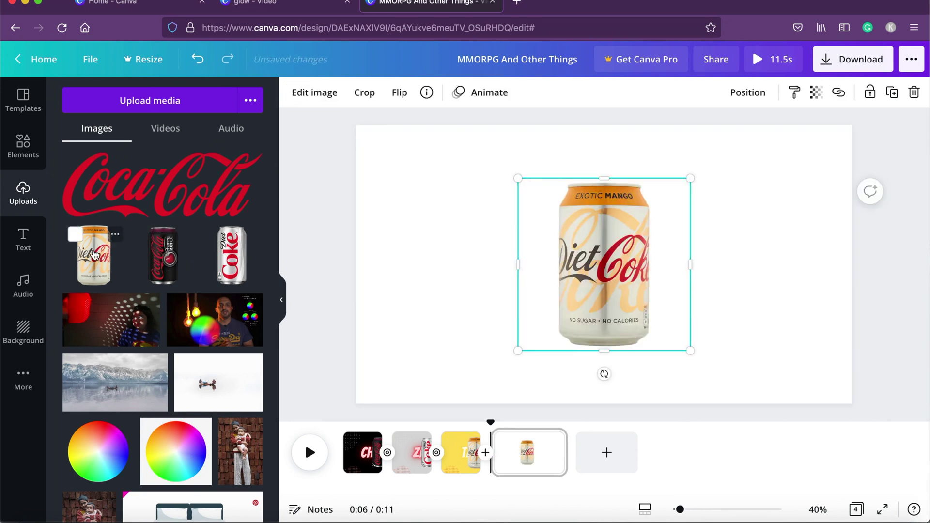
left_click_drag(225, 266, 404, 235)
left_click_drag(598, 251, 698, 250)
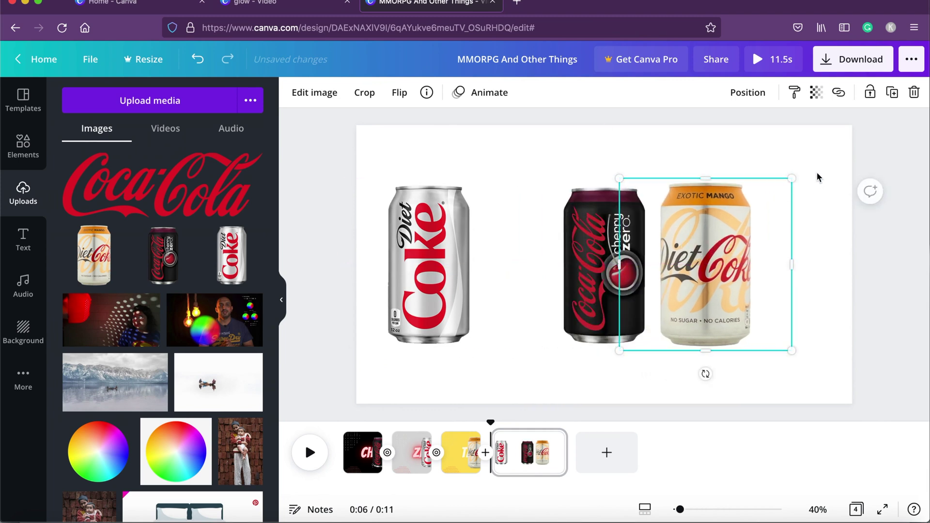
Step: Shrink the Exotic Mango can slightly and move the silver Diet Coke can next to the Cherry Zero can
left_click_drag(793, 180, 787, 185)
left_click_drag(428, 239, 519, 239)
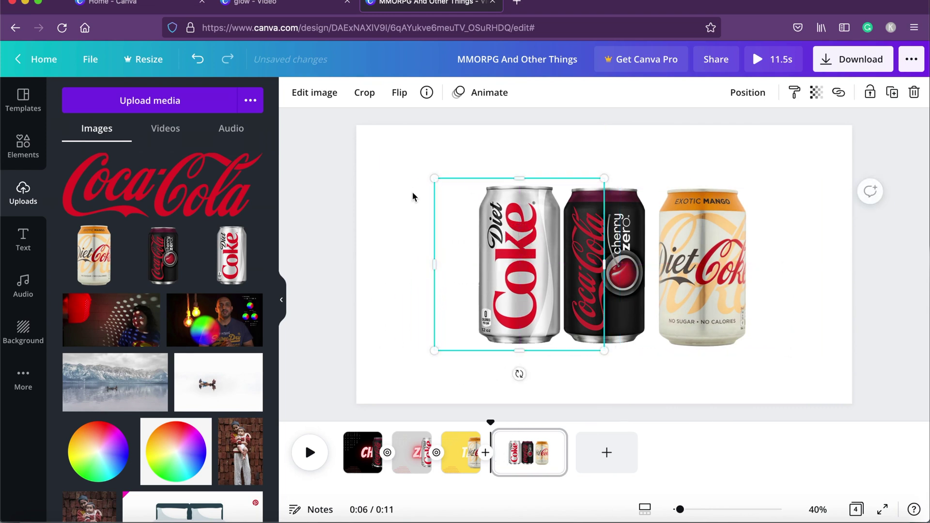
left_click_drag(437, 181, 436, 183)
left_click(709, 216)
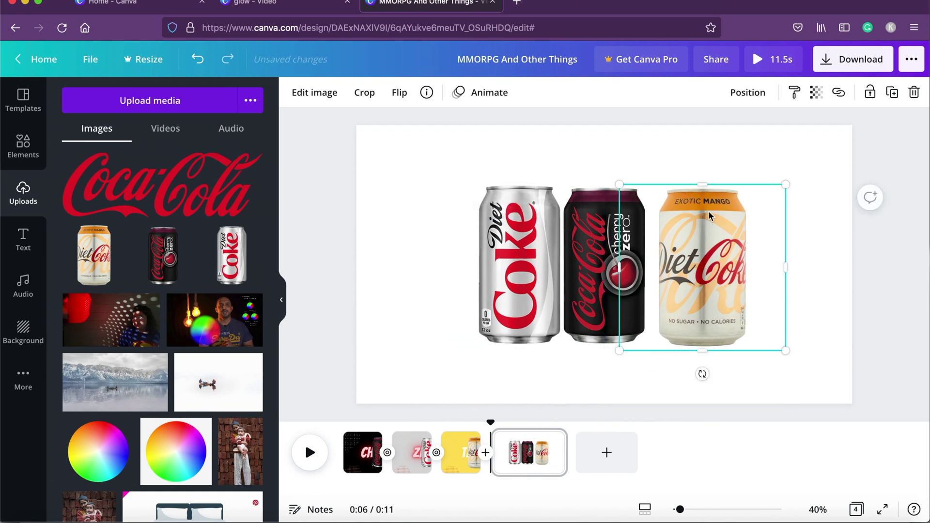
mouse_move(502, 222)
left_mouse_down()
mouse_move(444, 222)
mouse_move(490, 225)
left_mouse_up()
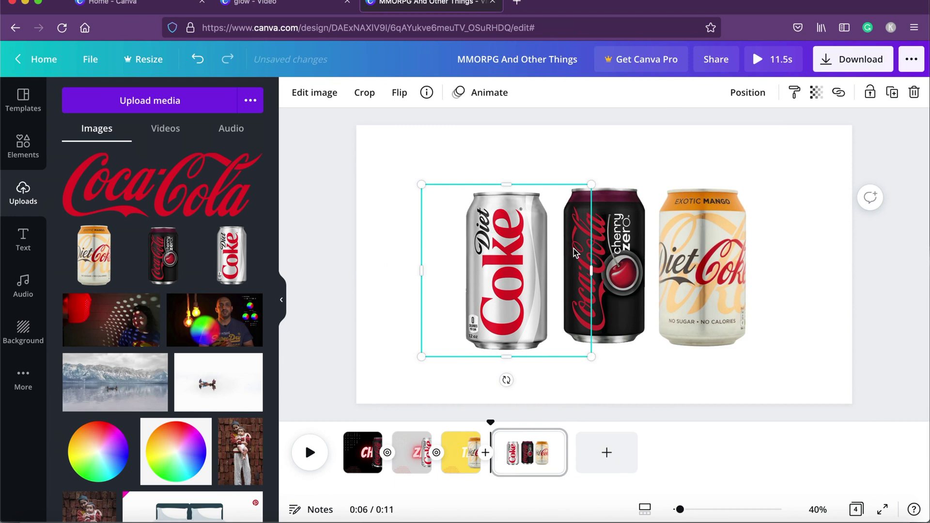
Step: Spread the two outer cans apart, then enlarge the Cherry Zero can and centre it on the page
left_click_drag(699, 251, 785, 250)
left_click(610, 285)
mouse_move(609, 290)
left_mouse_down()
mouse_move(602, 291)
mouse_move(609, 310)
mouse_move(608, 287)
left_mouse_up()
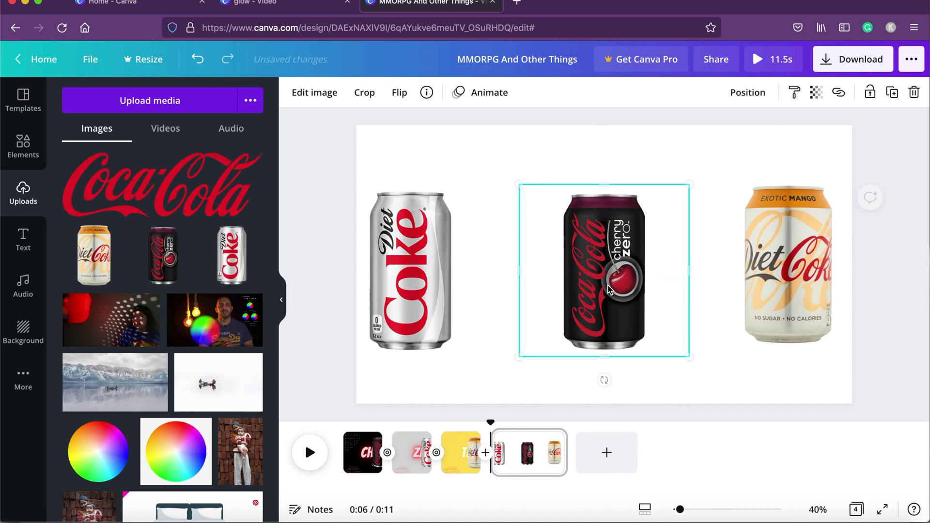
left_click_drag(687, 358, 706, 374)
left_click_drag(514, 180, 508, 175)
left_click_drag(621, 265, 612, 253)
Step: Move the silver Diet Coke can against the Cherry Zero can's left side, partly behind it
left_click_drag(429, 286, 545, 284)
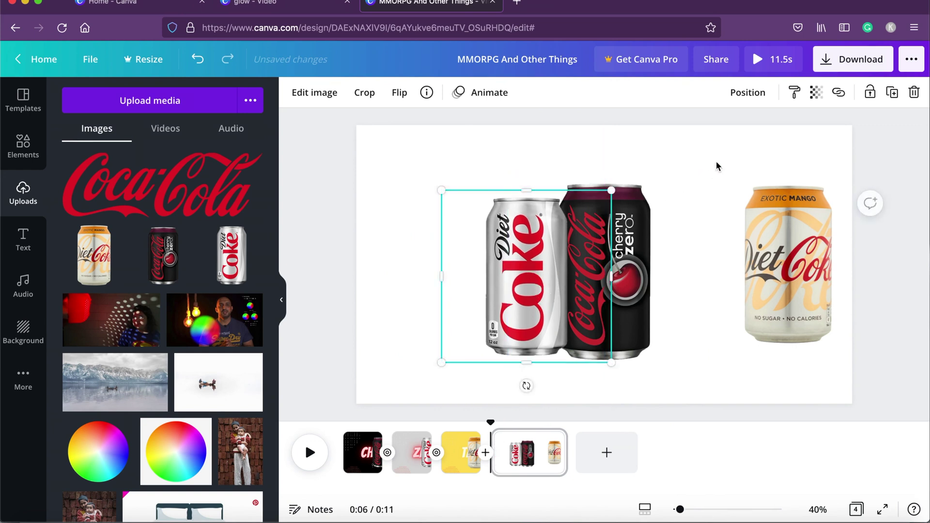
left_click(748, 92)
left_click(708, 132)
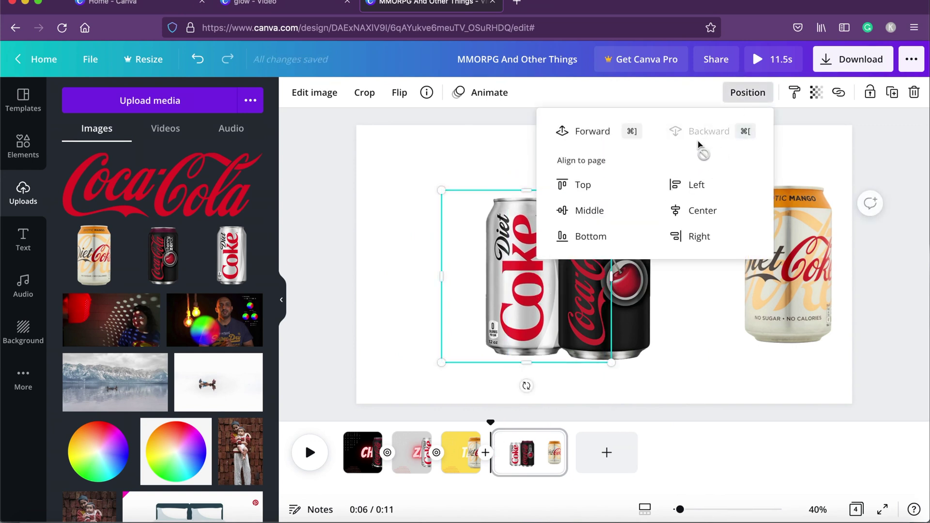
left_click(696, 356)
Step: Move the Exotic Mango can against the Cherry Zero can's right side and send it backward in the layer order
left_click_drag(783, 294, 682, 308)
left_click(748, 93)
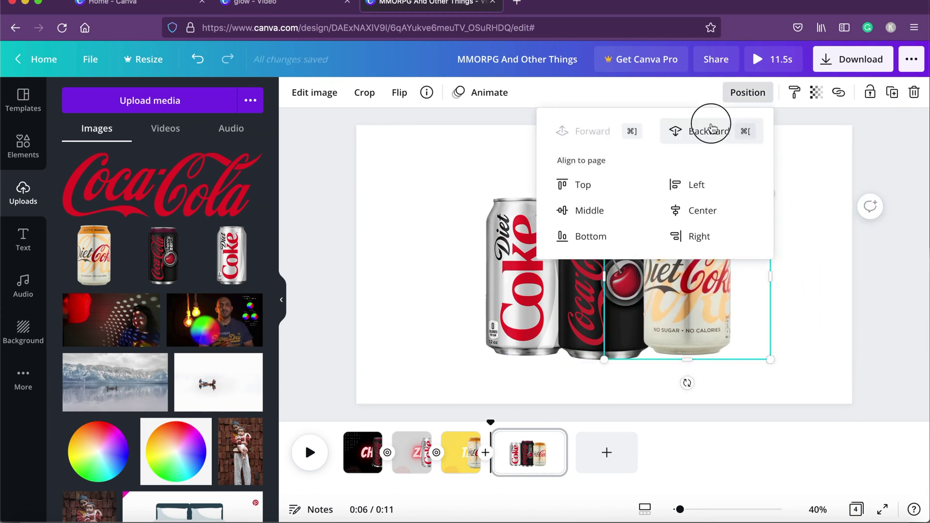
left_click(710, 130)
left_click(814, 347)
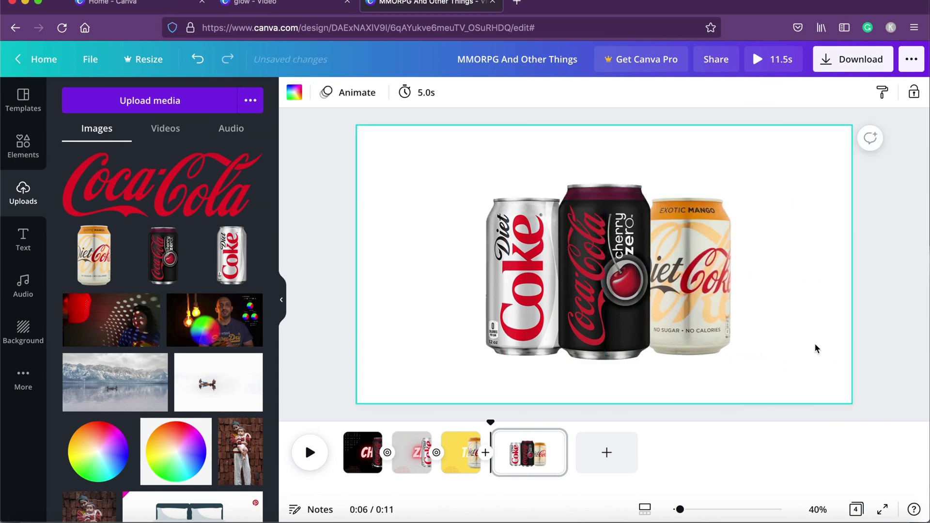
Step: Nudge the Exotic Mango can slightly left so it sits further behind the Cherry Zero can
left_click(716, 333)
key("Left")
key("Left")
key("Left")
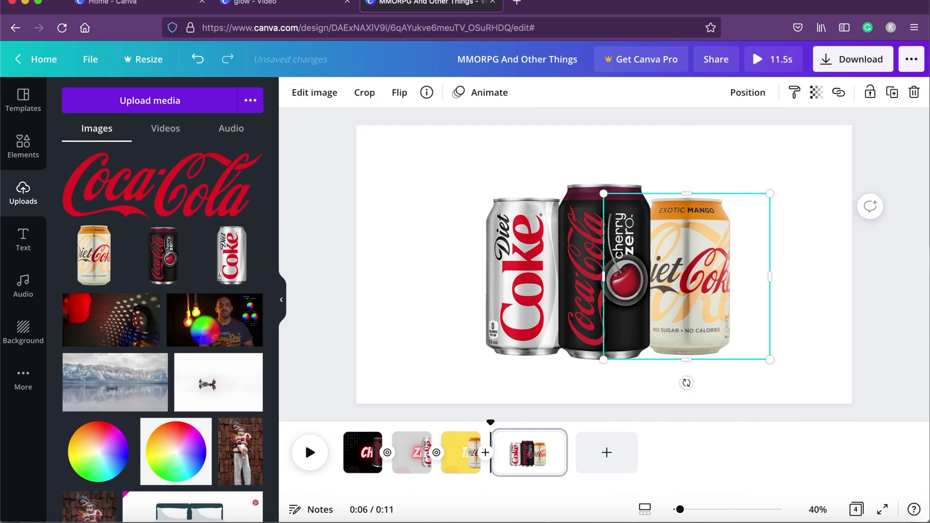
key("Left")
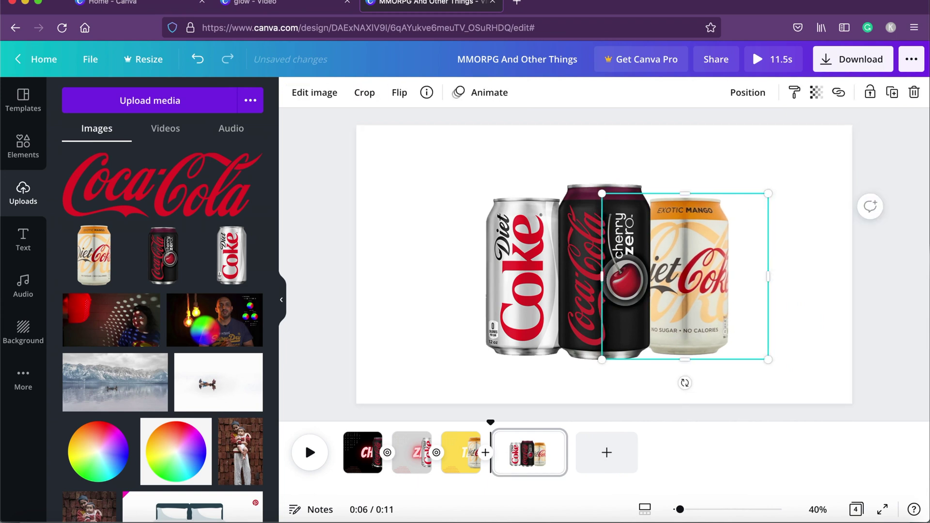
Step: Fine-tune the Exotic Mango can's position by nudging it slightly down and left, then deselect it
key("Down")
key("Left")
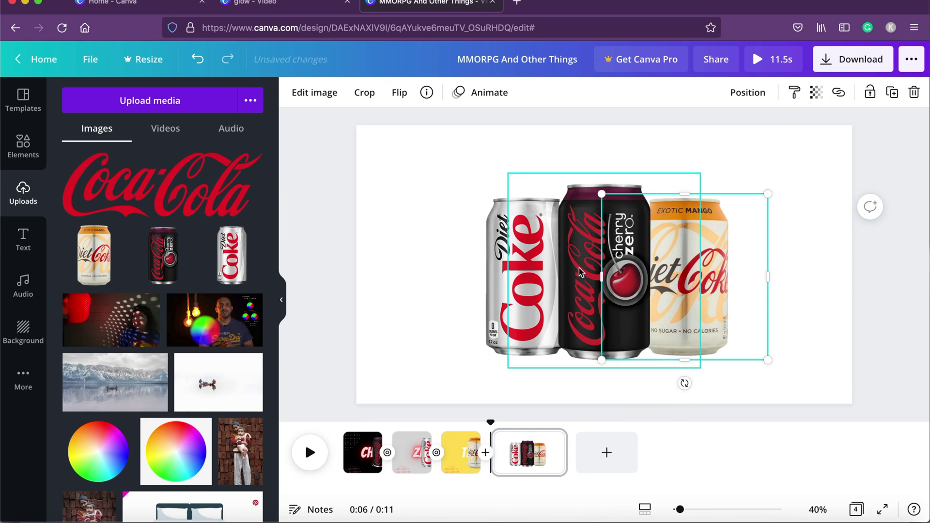
left_click(426, 262)
Step: Select the Diet Coke, Cherry Zero and Exotic Mango cans together and group them
left_click_drag(434, 192, 744, 268)
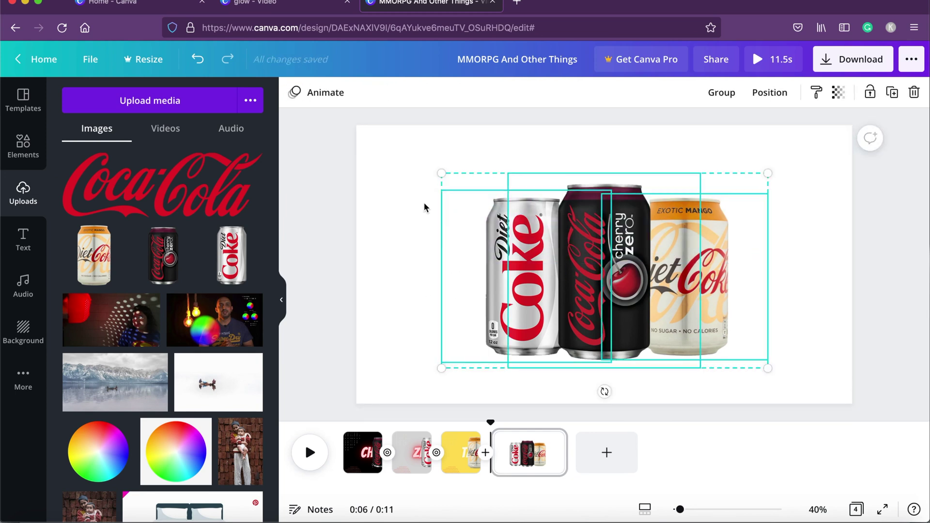
left_click(387, 178)
left_click(511, 227)
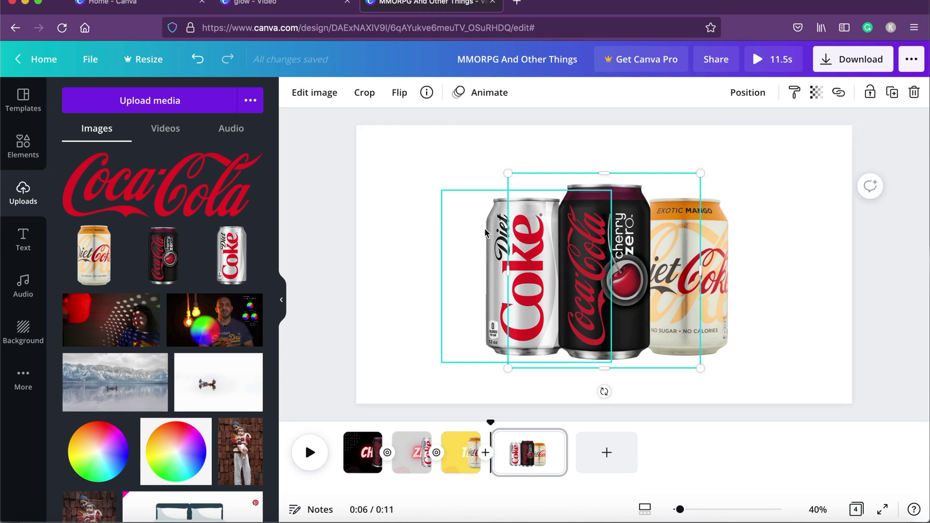
left_click(498, 244, "shift")
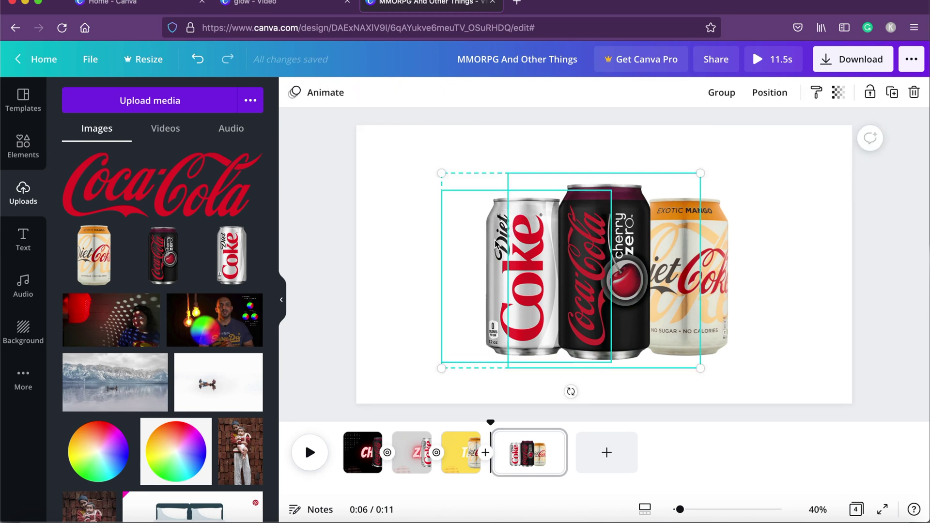
left_click(707, 233, "shift")
right_click(648, 246)
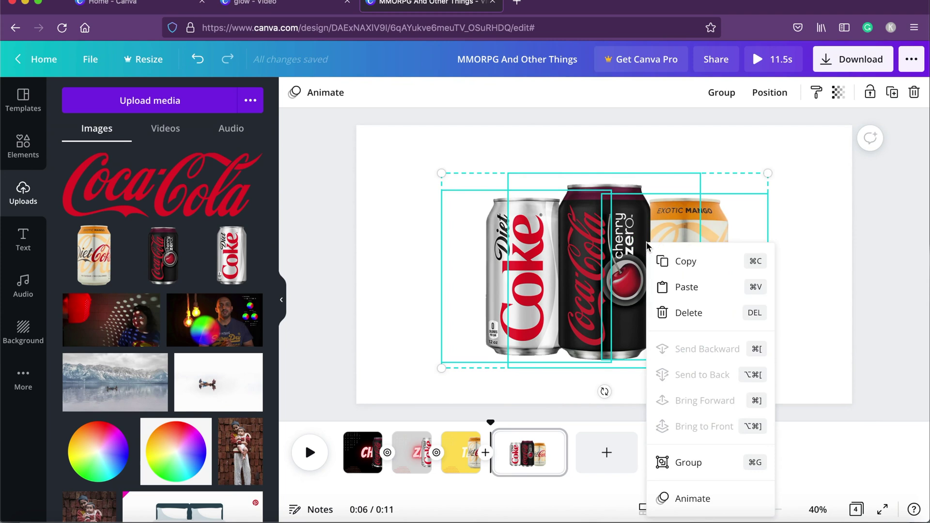
left_click(688, 462)
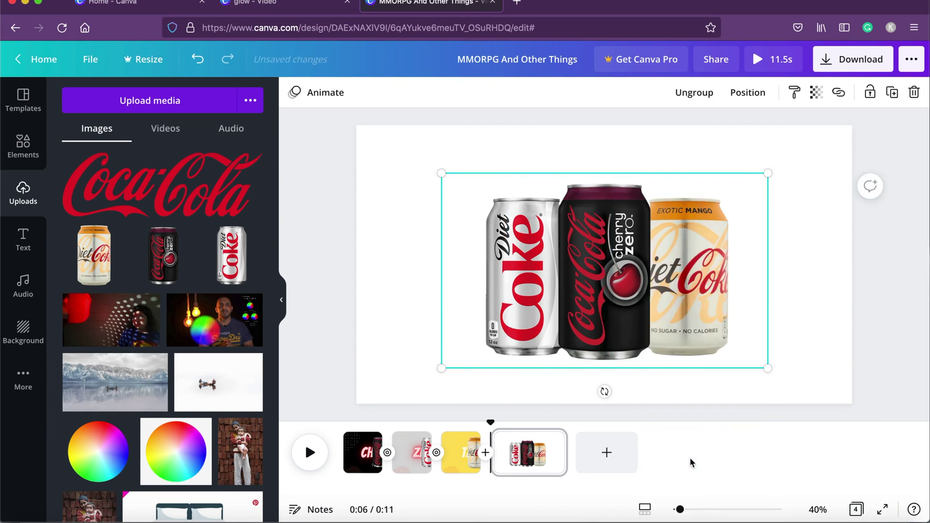
Step: Lower the grouped cans on the page and add the uploaded red Coca-Cola logo, scaled down and centred above them
left_click_drag(644, 312, 624, 296)
key("ctrl+z")
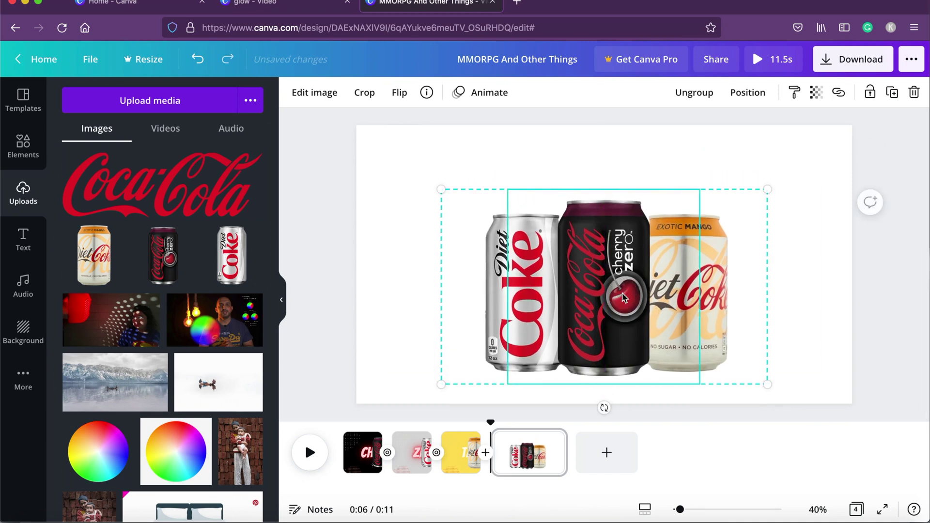
left_click(165, 172)
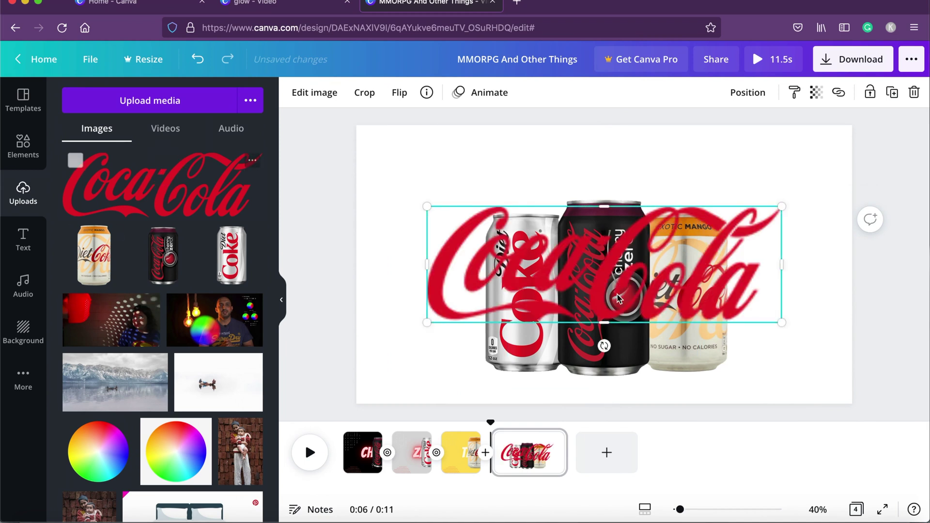
left_click_drag(781, 322, 630, 273)
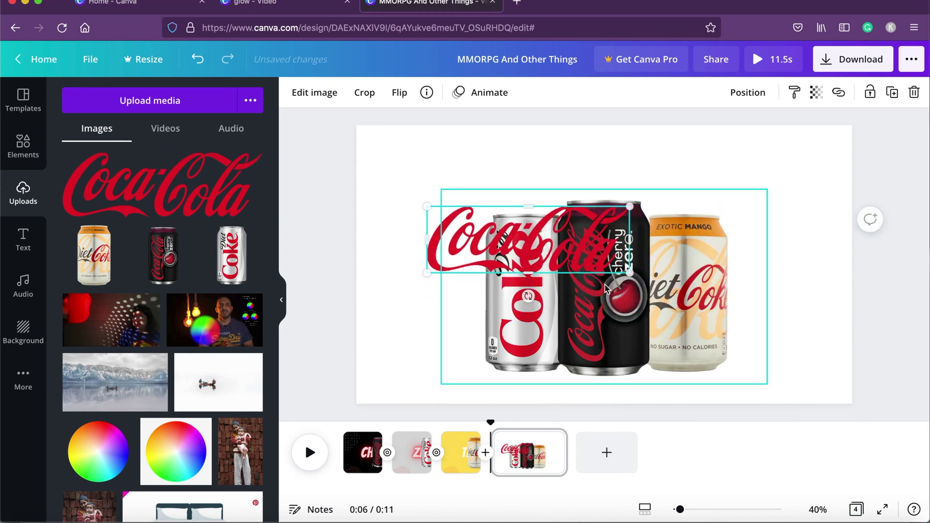
left_click_drag(573, 258, 644, 177)
left_click_drag(631, 278, 630, 298)
left_click(630, 173)
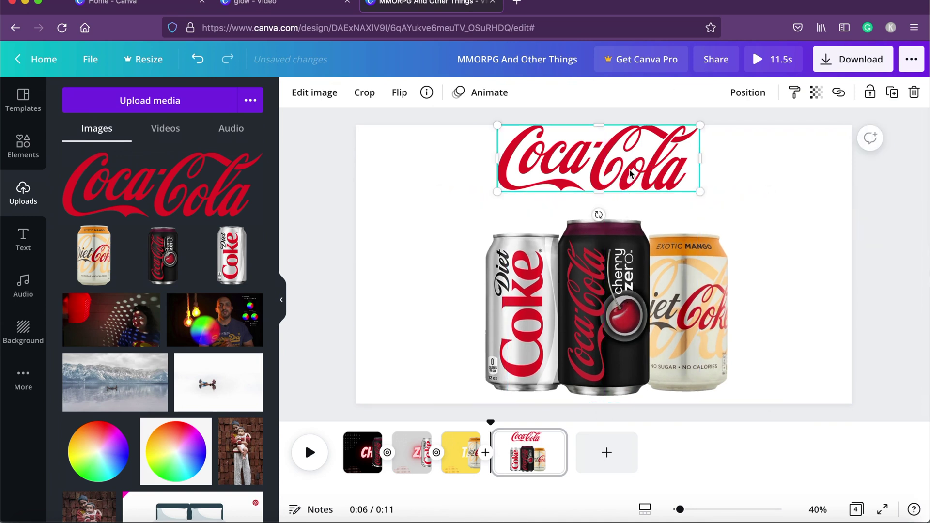
left_click_drag(496, 126, 529, 136)
left_click_drag(643, 165, 634, 181)
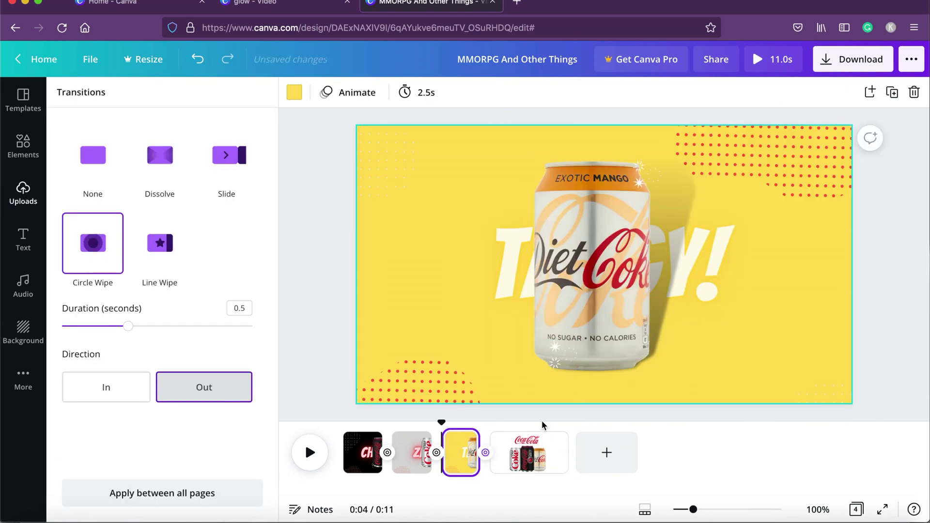
Step: Apply the Rise photo animation to the Coca-Cola logo on the closing page
left_click(529, 438)
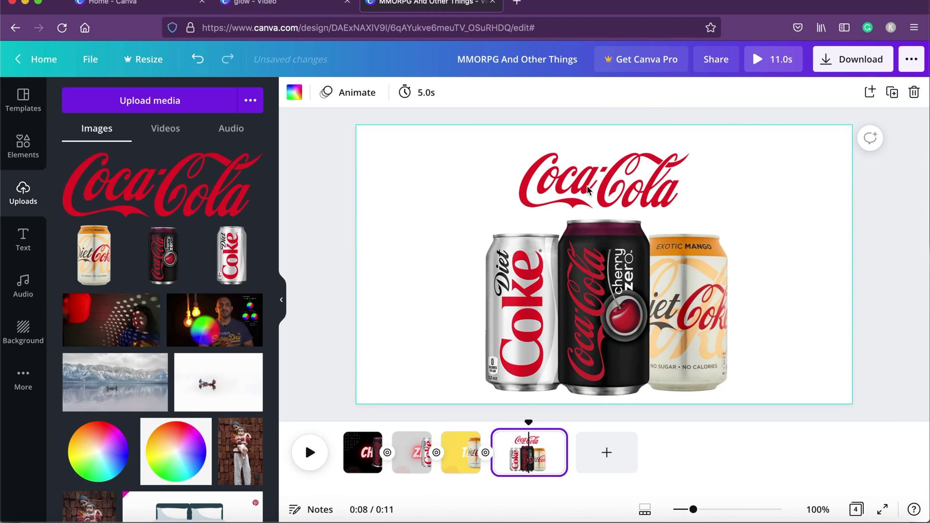
left_click(588, 189)
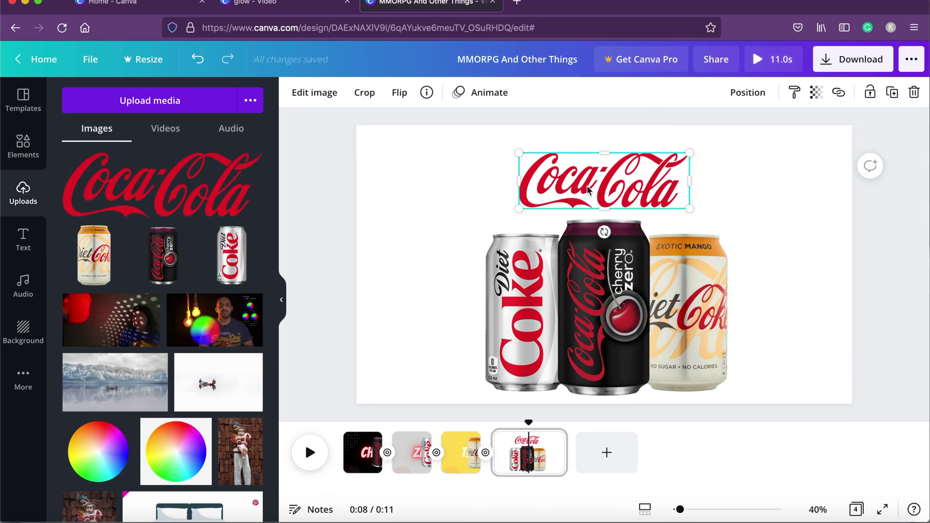
left_click(482, 93)
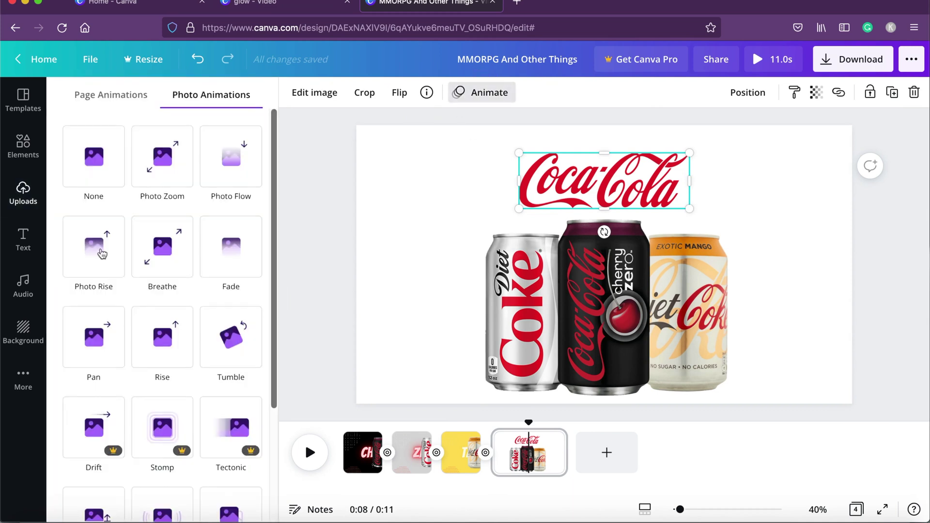
left_click(172, 357)
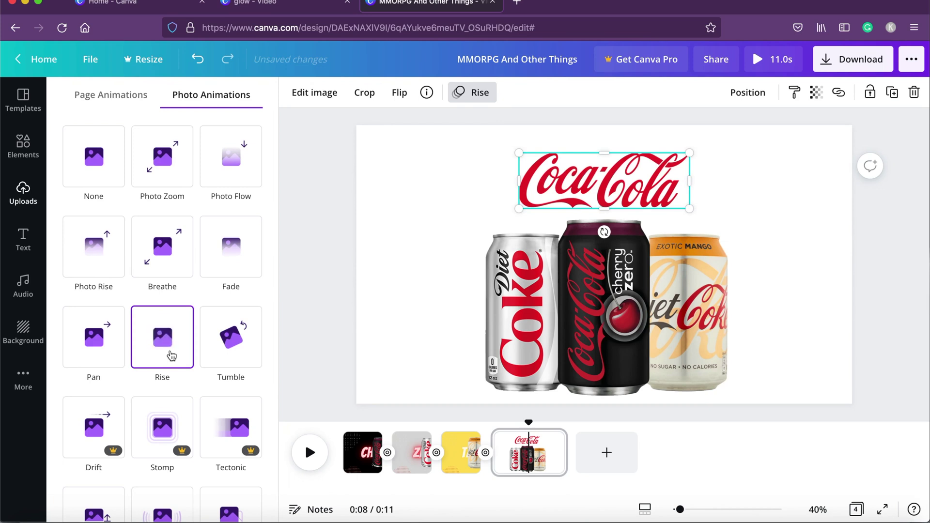
Step: Preview the video in full screen starting from the first page
left_click(363, 452)
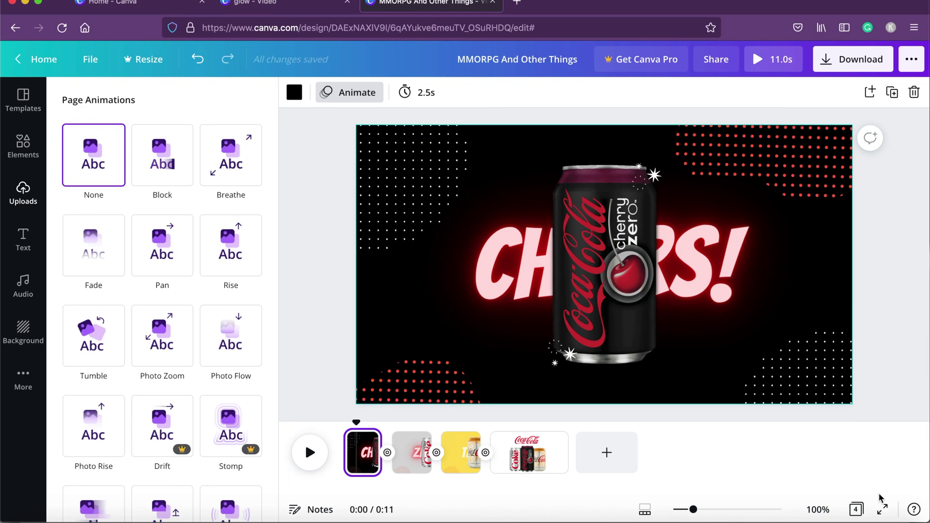
left_click(882, 510)
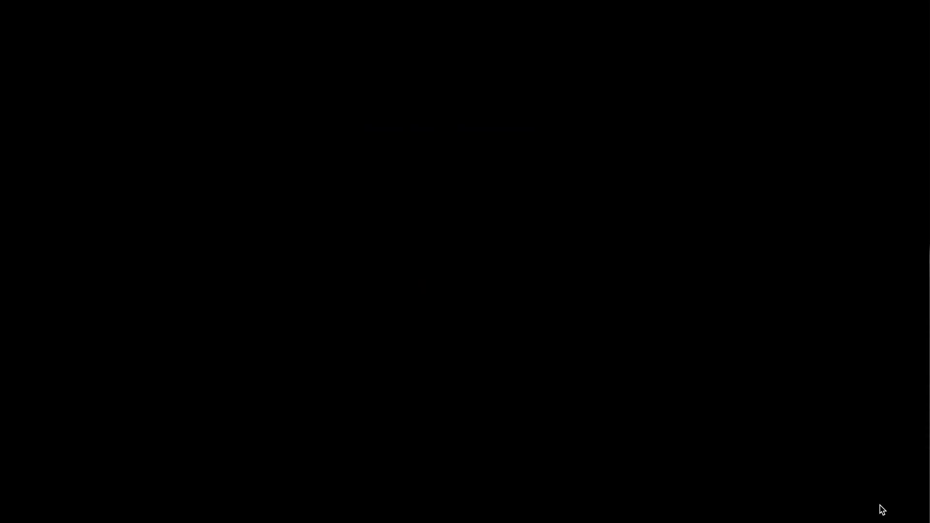